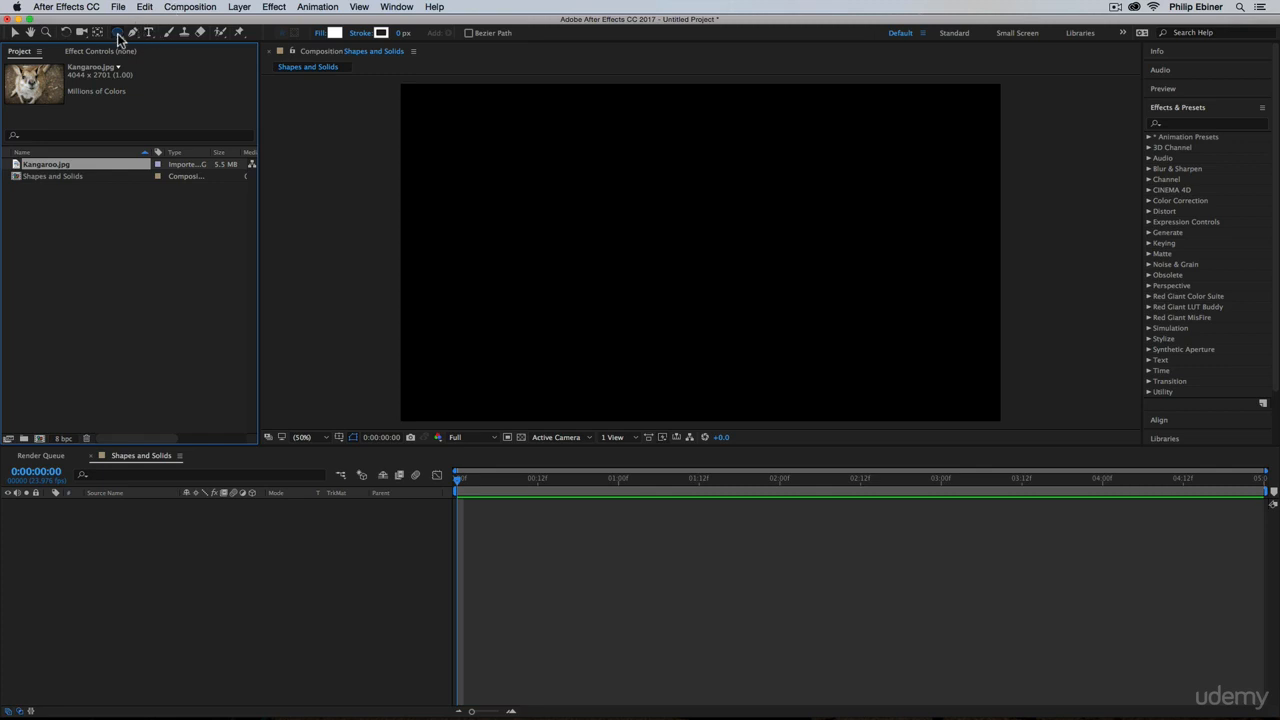
# - Draw a white rectangle in the upper middle of the Shapes and Solids composition with the Rectangle tool
pyautogui.moveTo(118, 36); pyautogui.dragTo(155, 33)
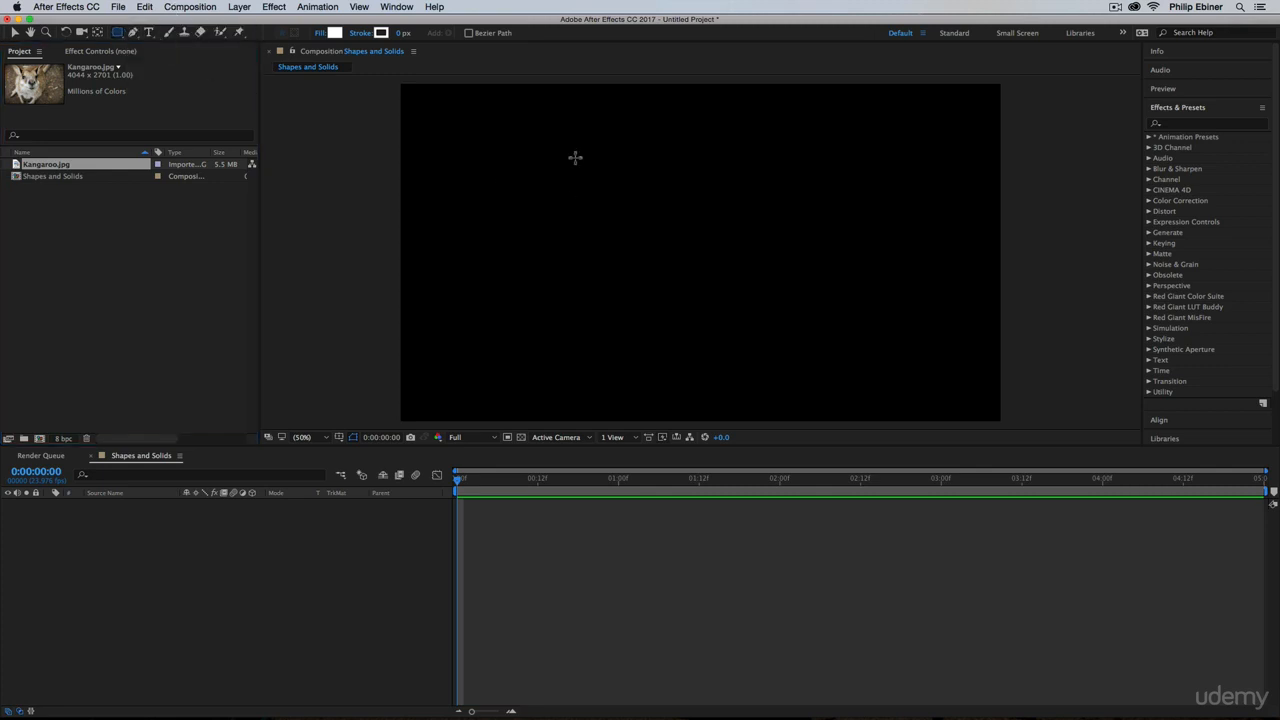
pyautogui.moveTo(562, 149); pyautogui.dragTo(851, 299)
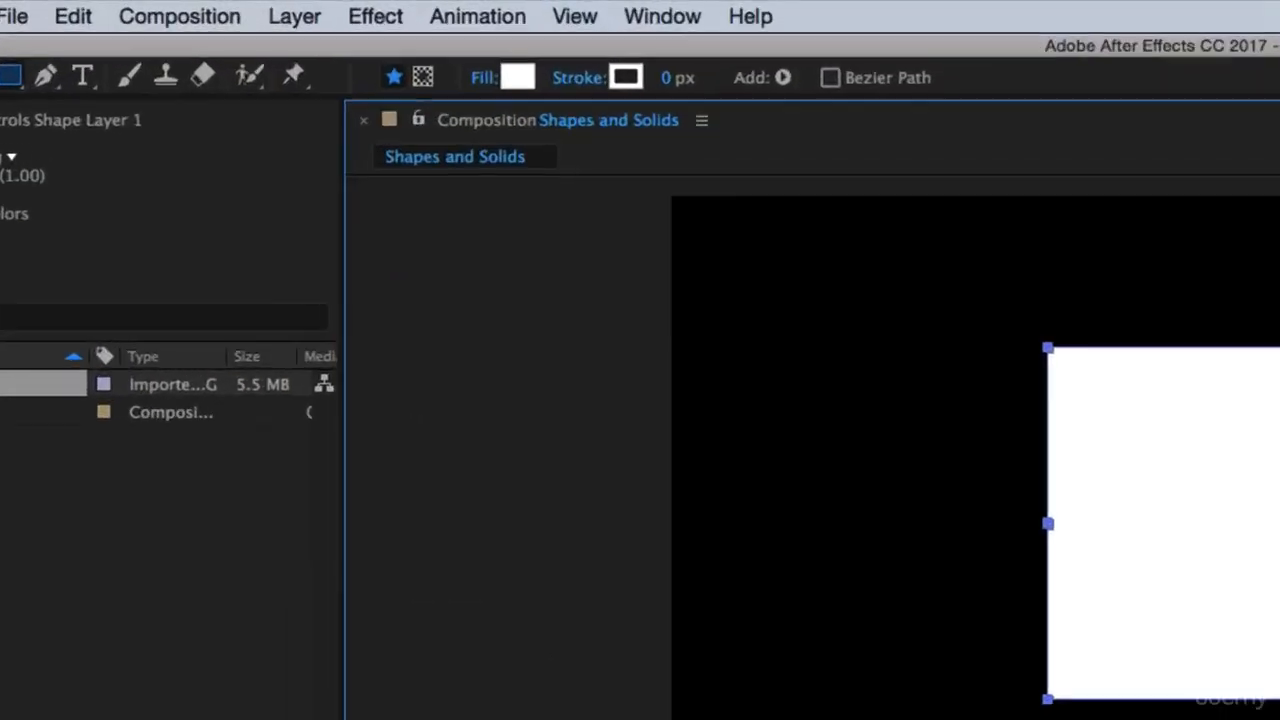
# - Create a cyan solid layer matched to the 1920 × 1080 px composition size, slightly adjusting its colour in the colour picker
pyautogui.click(300, 20)
pyautogui.moveTo(314, 57)
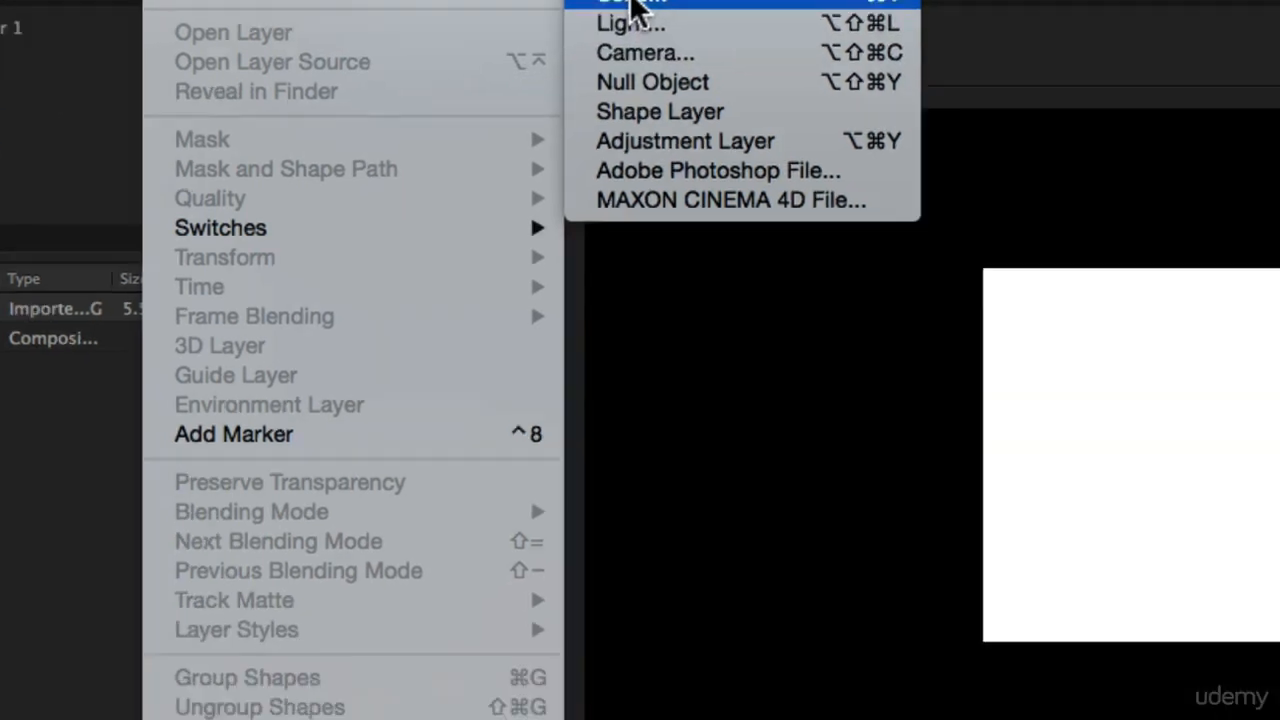
pyautogui.click(775, 96)
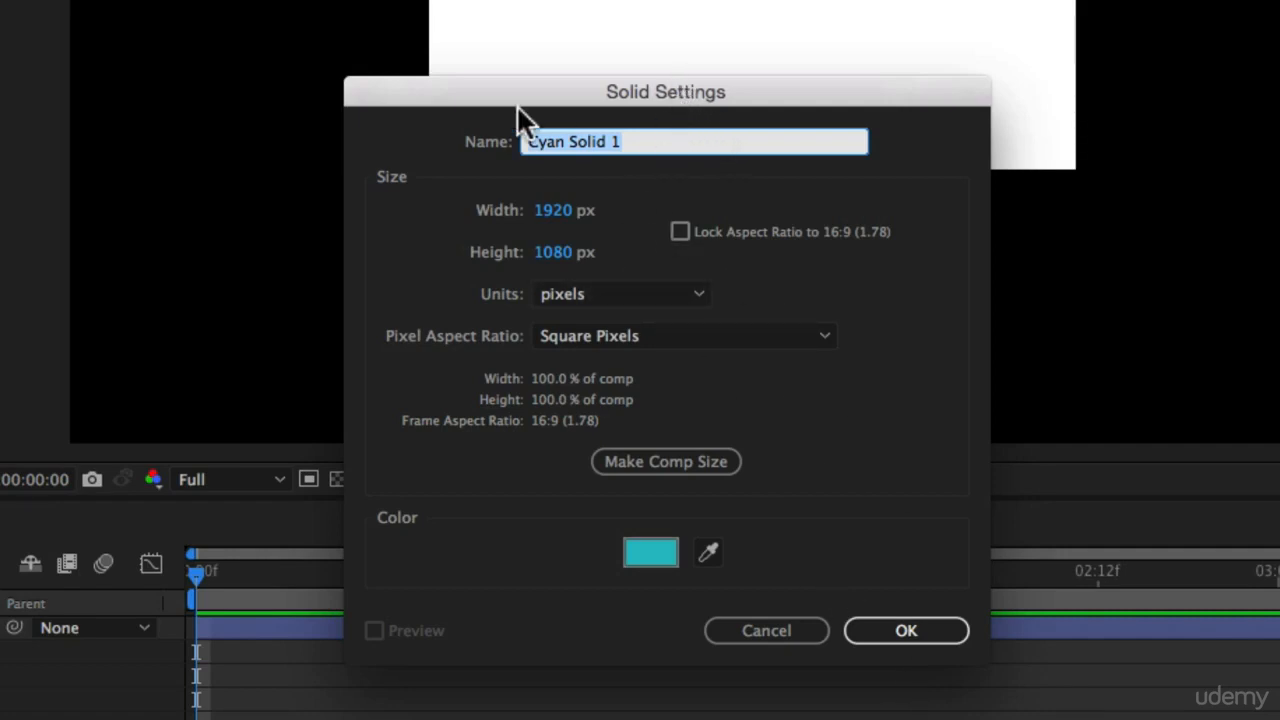
pyautogui.click(628, 560)
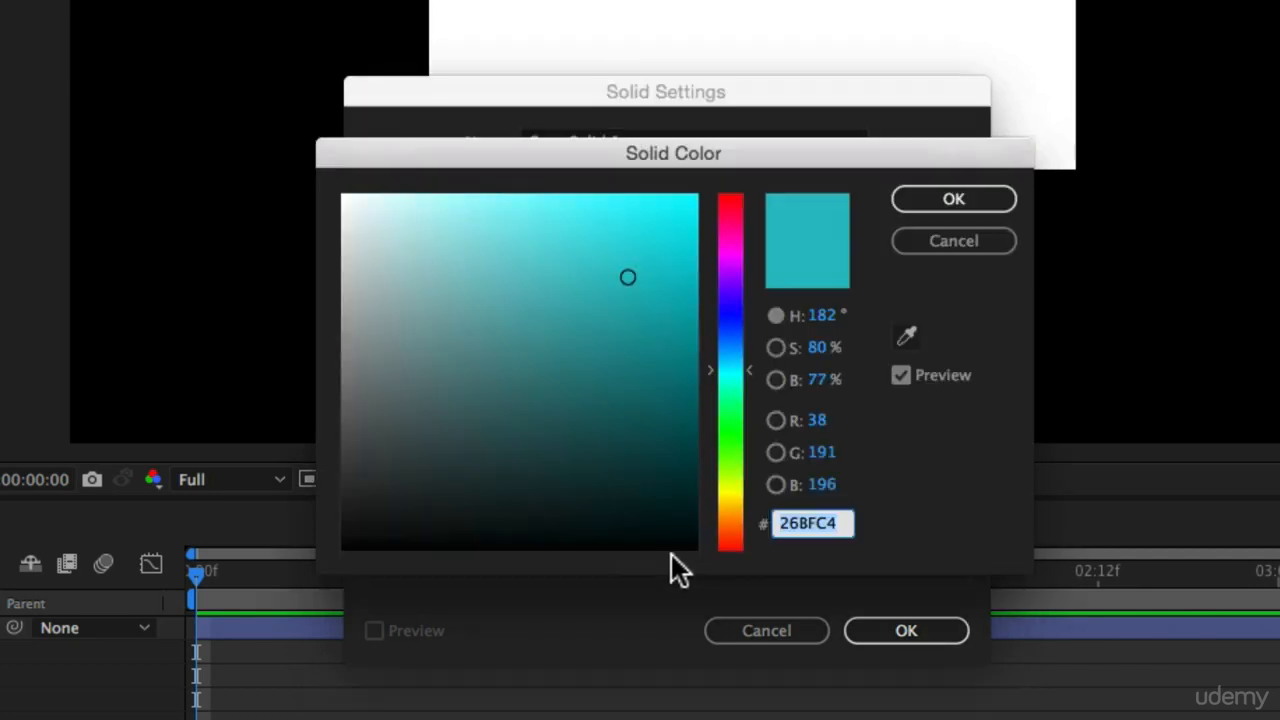
pyautogui.moveTo(626, 271)
pyautogui.mouseDown()
pyautogui.moveTo(606, 311)
pyautogui.moveTo(614, 349)
pyautogui.moveTo(632, 229)
pyautogui.moveTo(620, 269)
pyautogui.mouseUp()
pyautogui.click(986, 200)
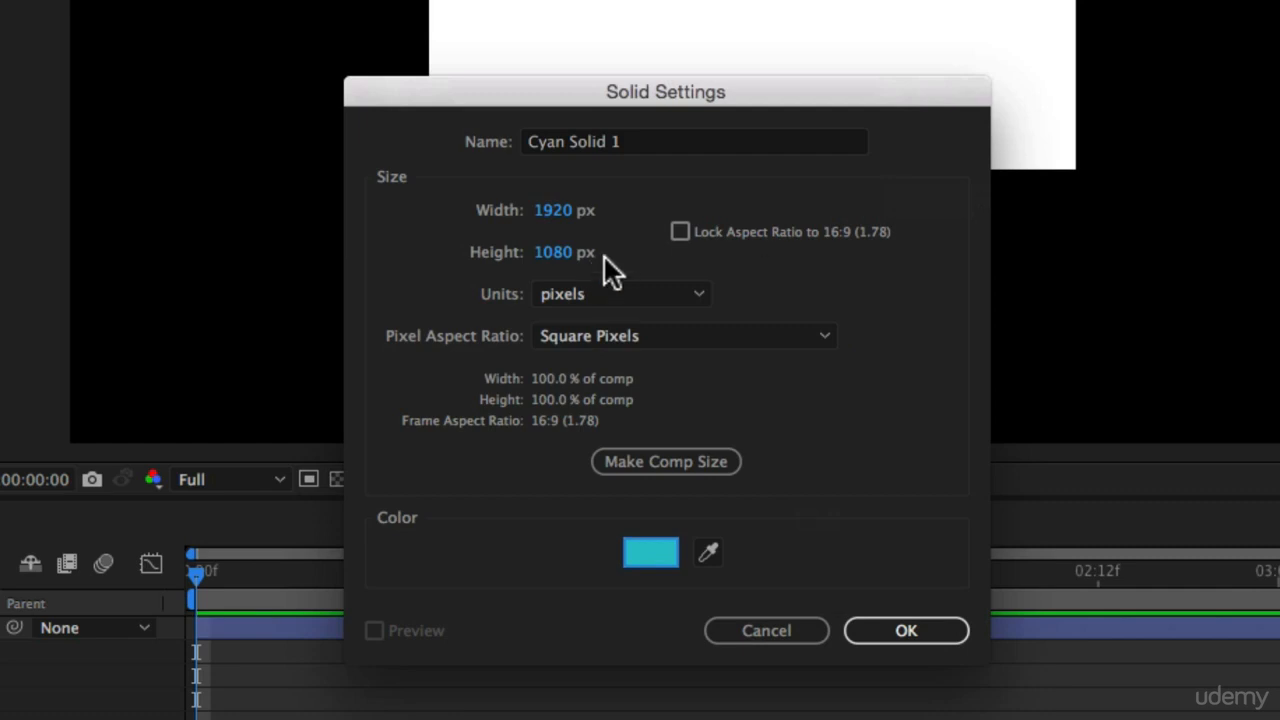
pyautogui.click(631, 460)
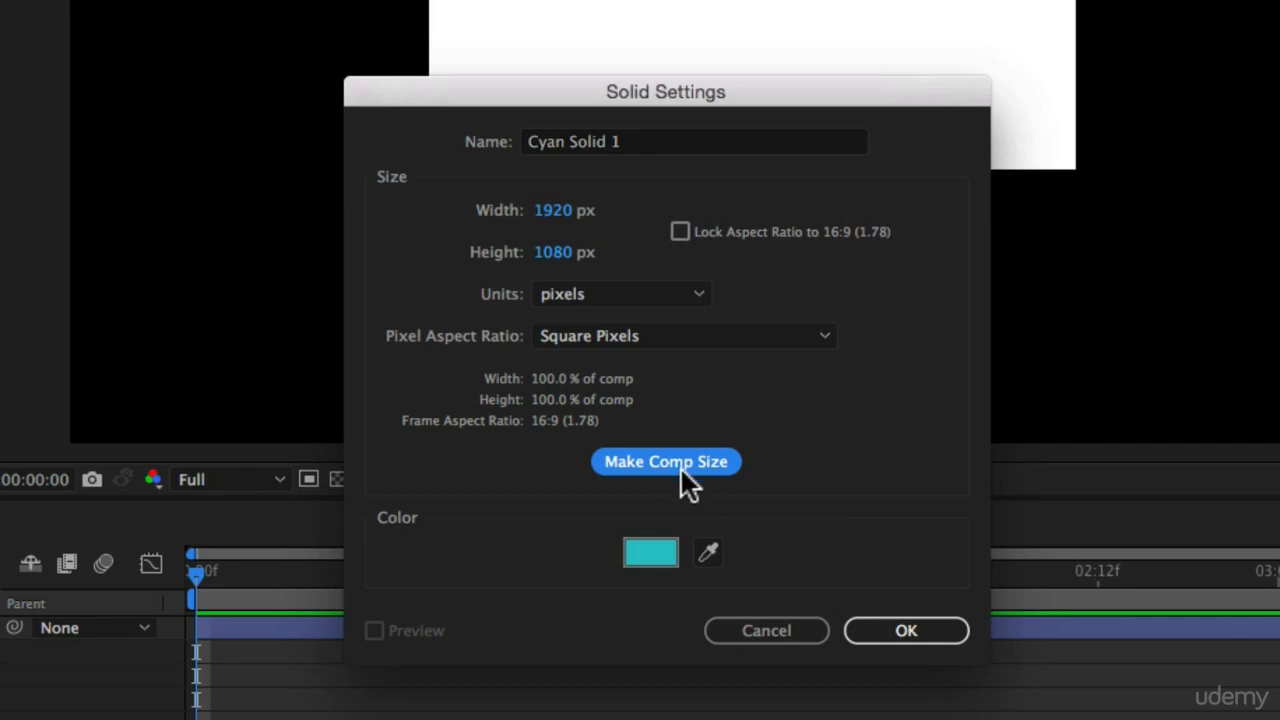
pyautogui.click(892, 628)
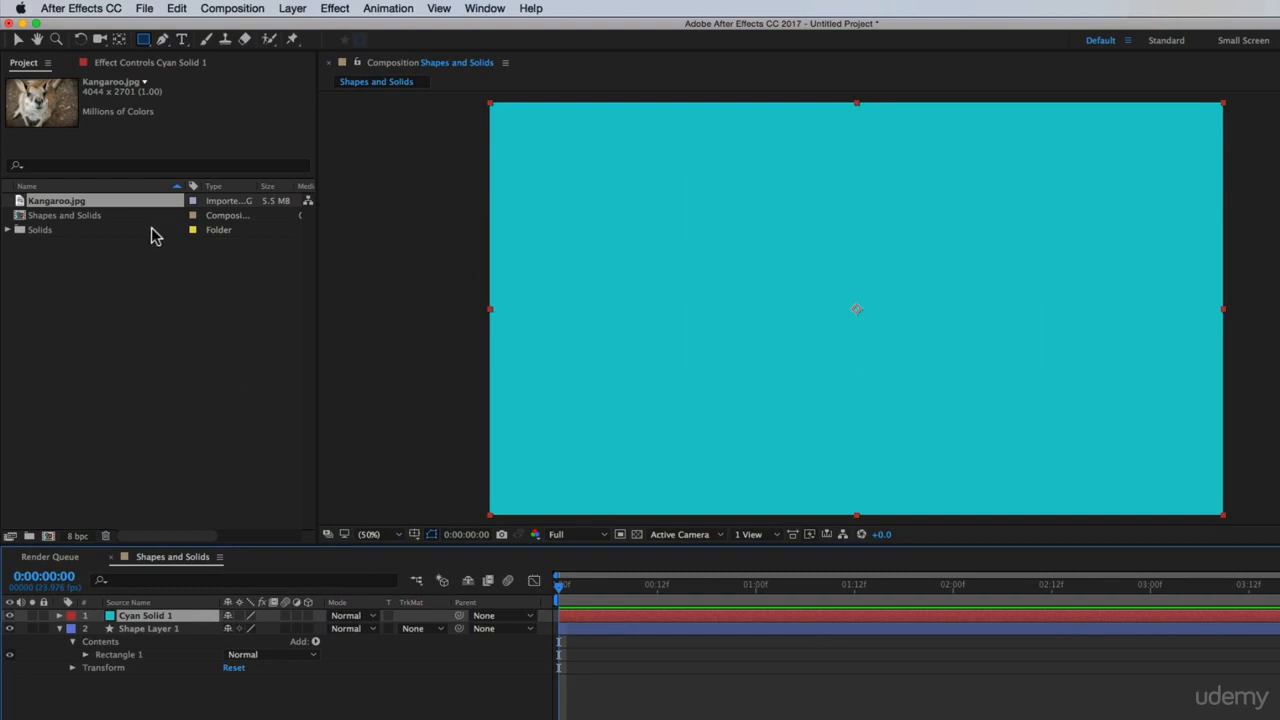
# - Examine the contents of the Solids folder in the project, including the details of Cyan Solid 1
pyautogui.click(7, 230)
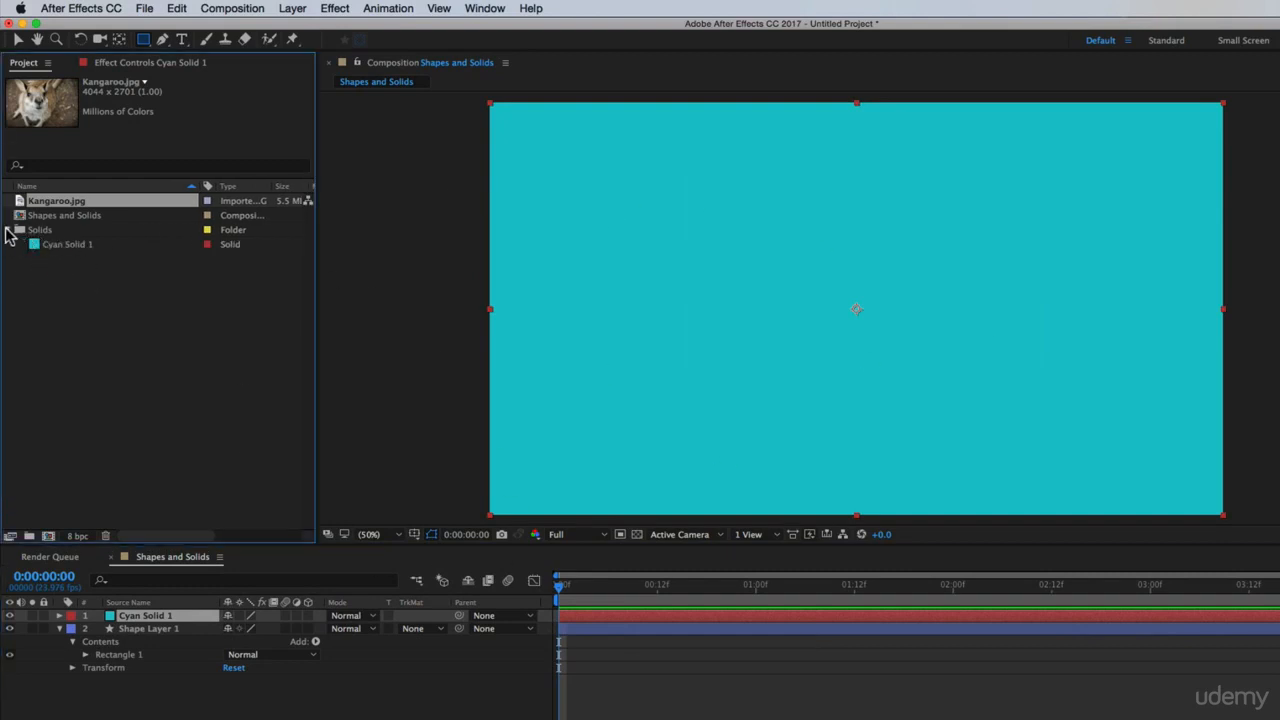
pyautogui.click(8, 231)
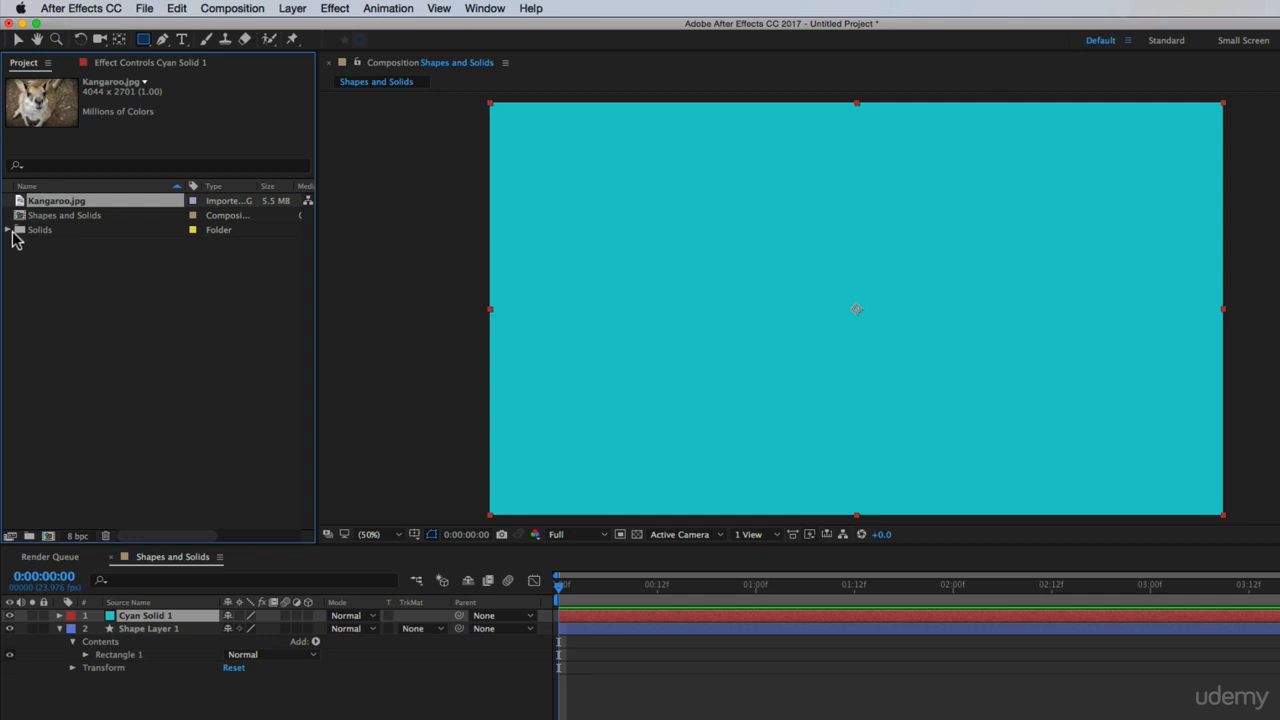
pyautogui.click(8, 230)
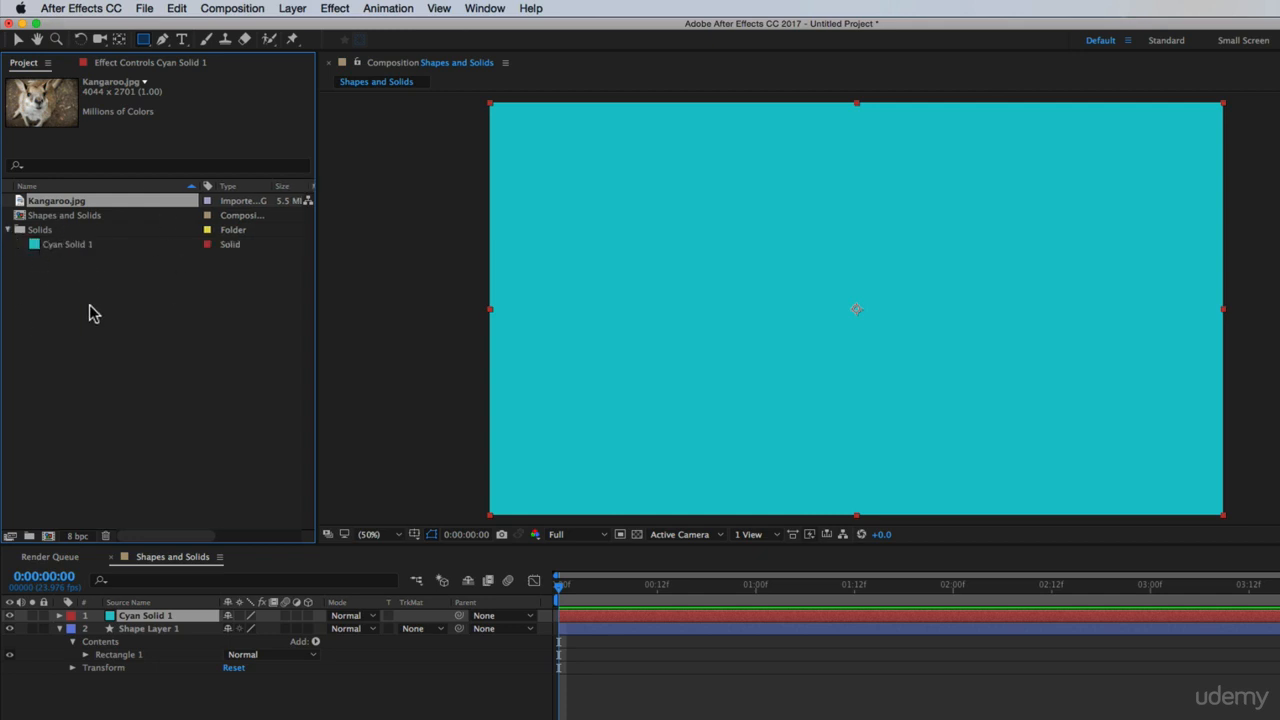
pyautogui.click(62, 246)
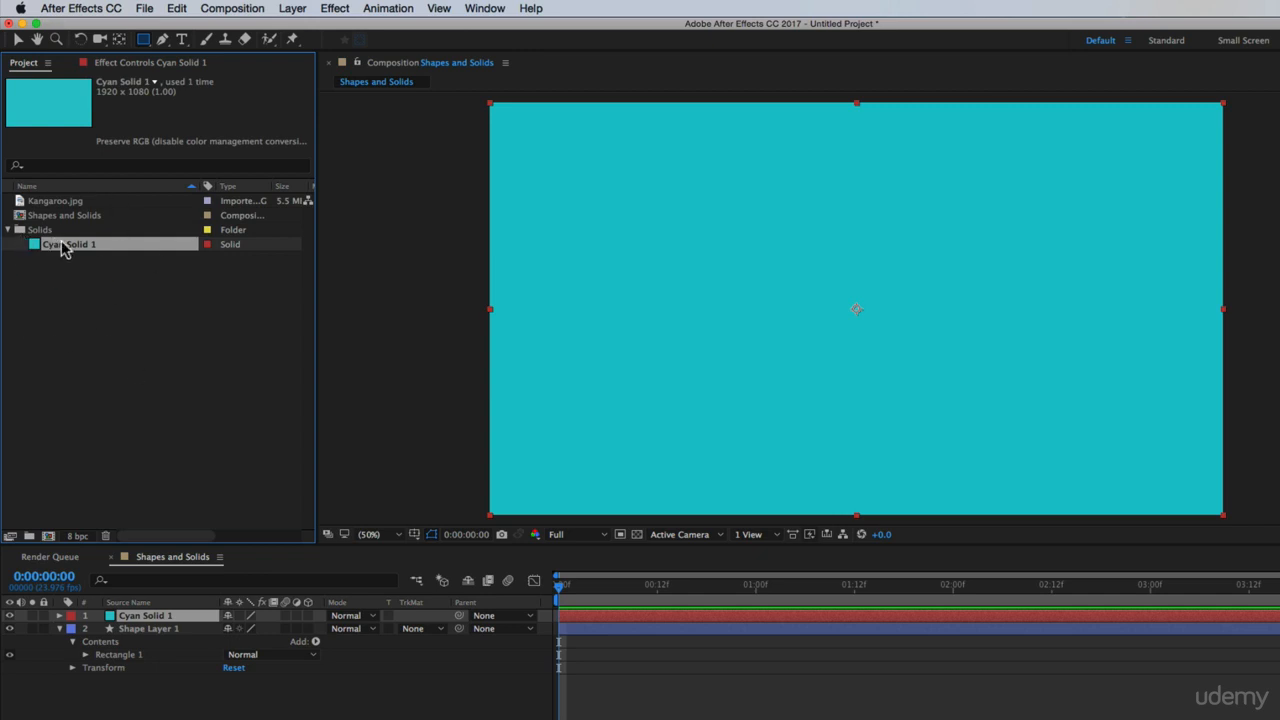
pyautogui.click(8, 230)
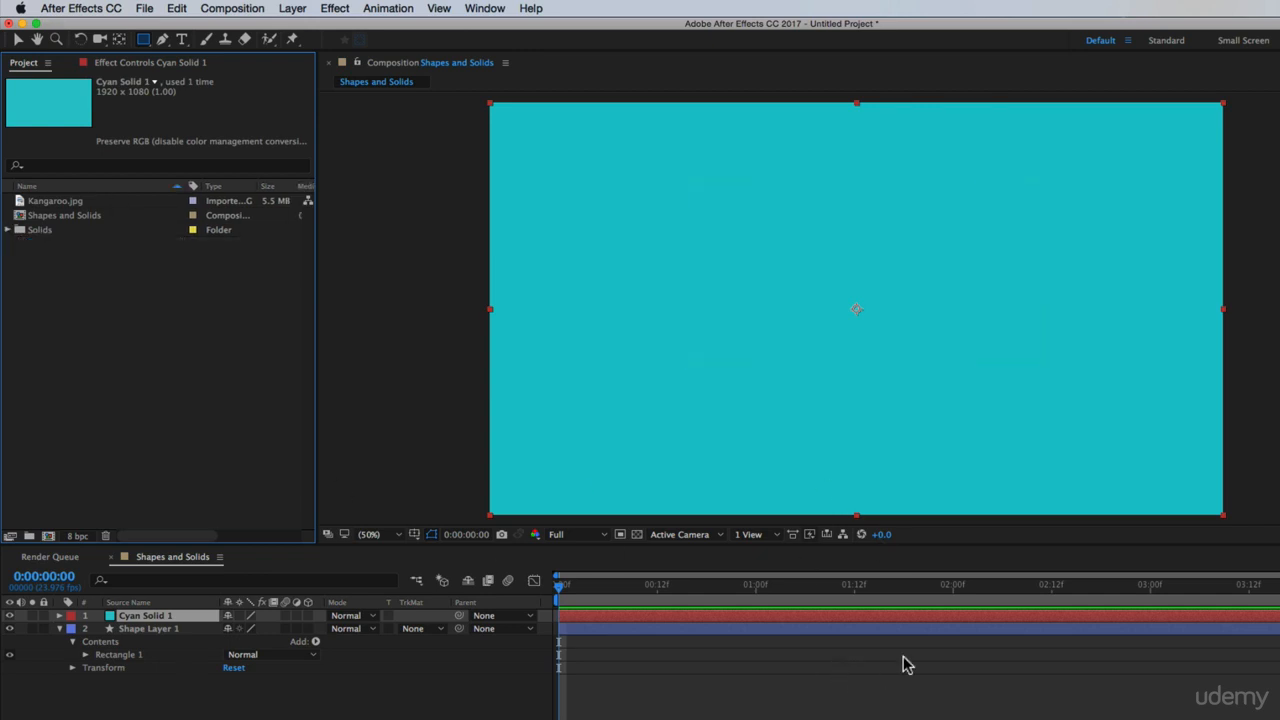
# - Show layer names instead of source names in the timeline and rename the cyan solid layer as Solid
pyautogui.click(137, 605)
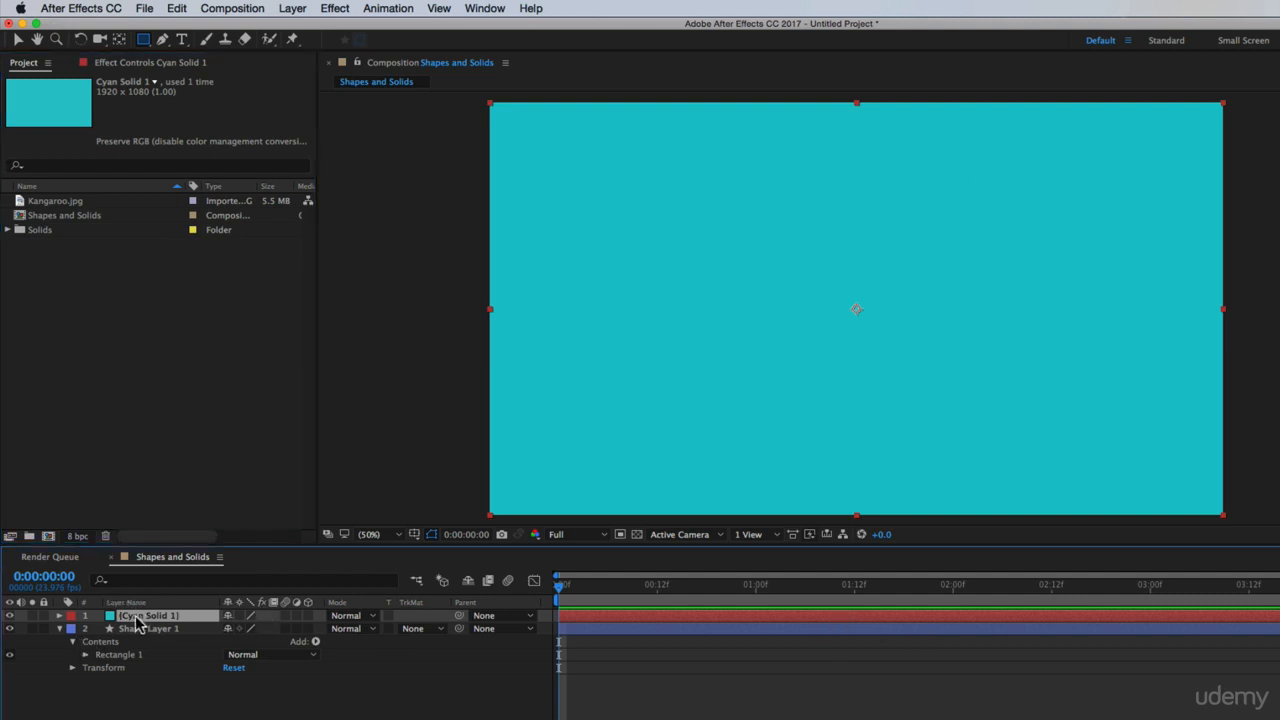
pyautogui.click(60, 628)
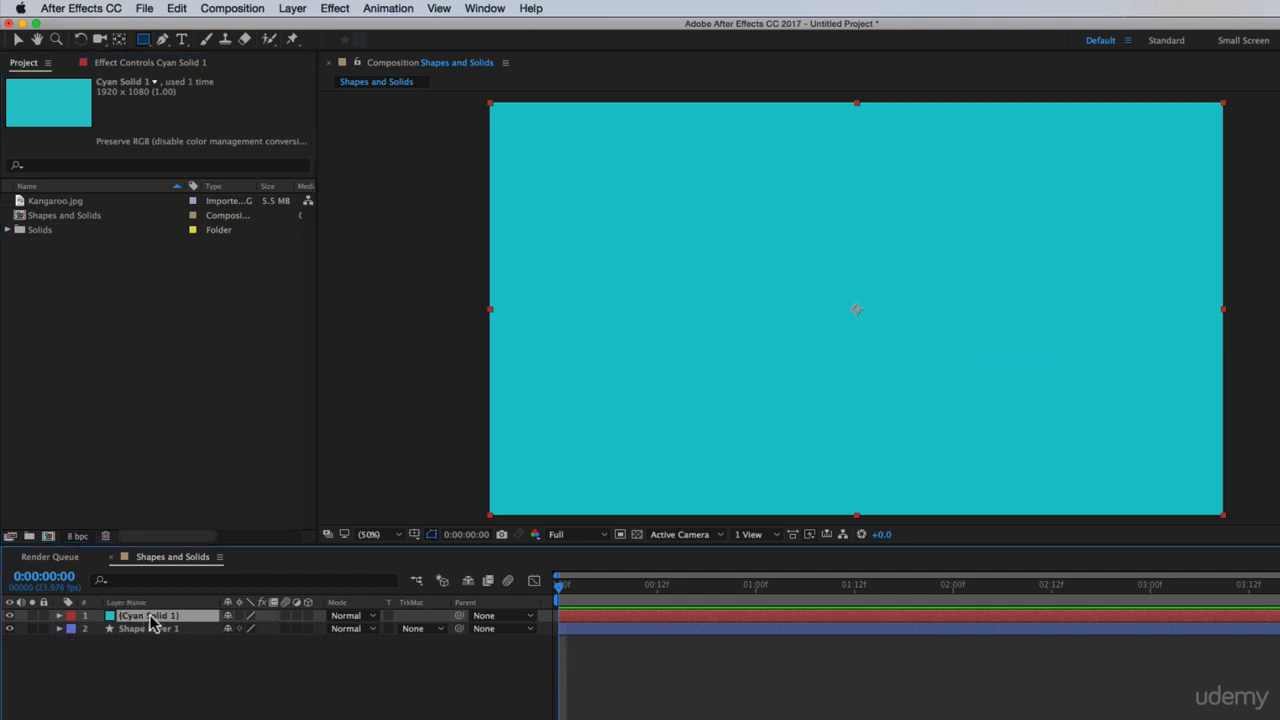
pyautogui.press('Return')
pyautogui.write('Solid')
pyautogui.press('Return')
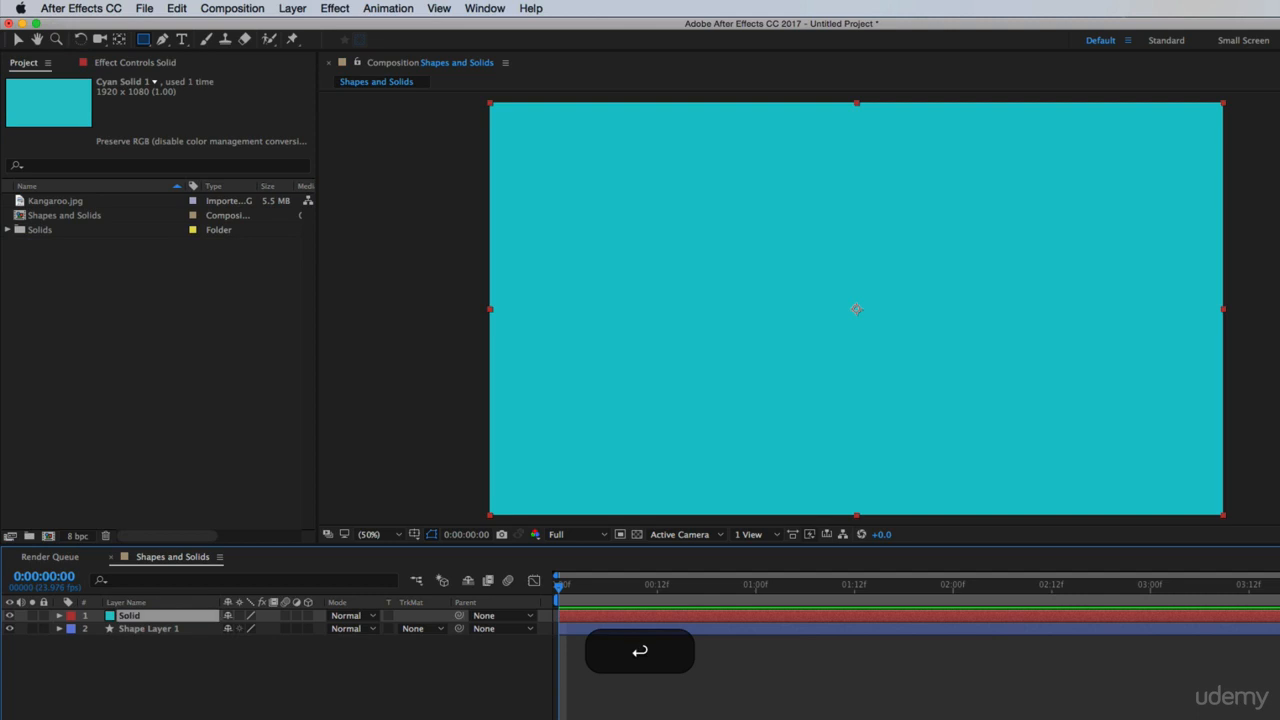
# - Rename the rectangle's shape layer as Shape
pyautogui.click(142, 629)
pyautogui.hotkey('shift', 'Return')
pyautogui.write('Shape')
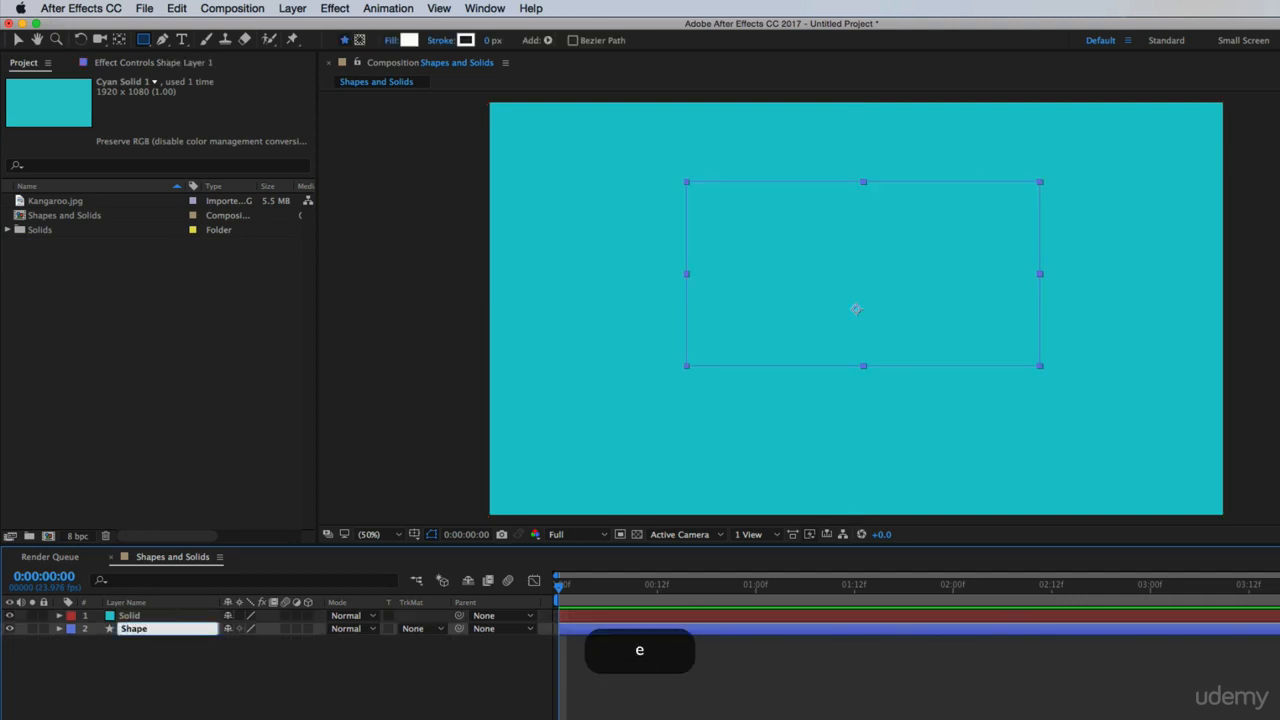
pyautogui.click(200, 705)
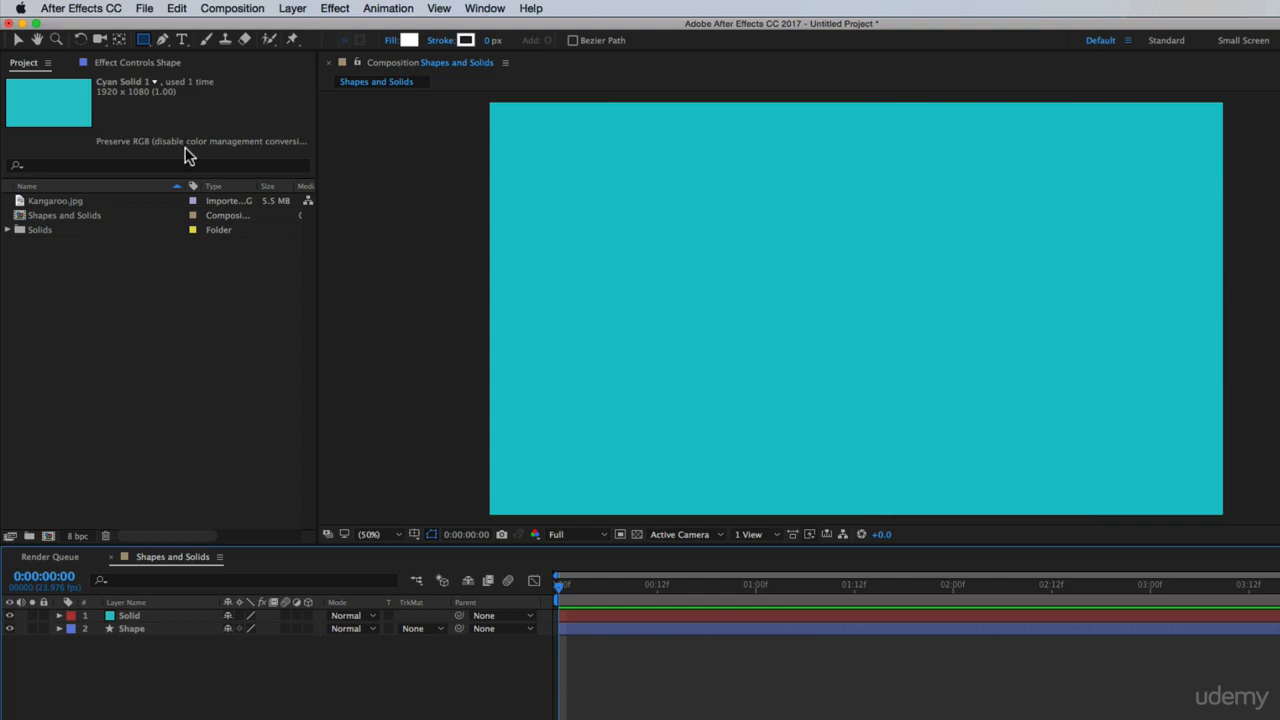
# - Add a composition-sized white rectangle as a new shape layer and delete the layer holding the smaller rectangle
pyautogui.doubleClick(146, 42)
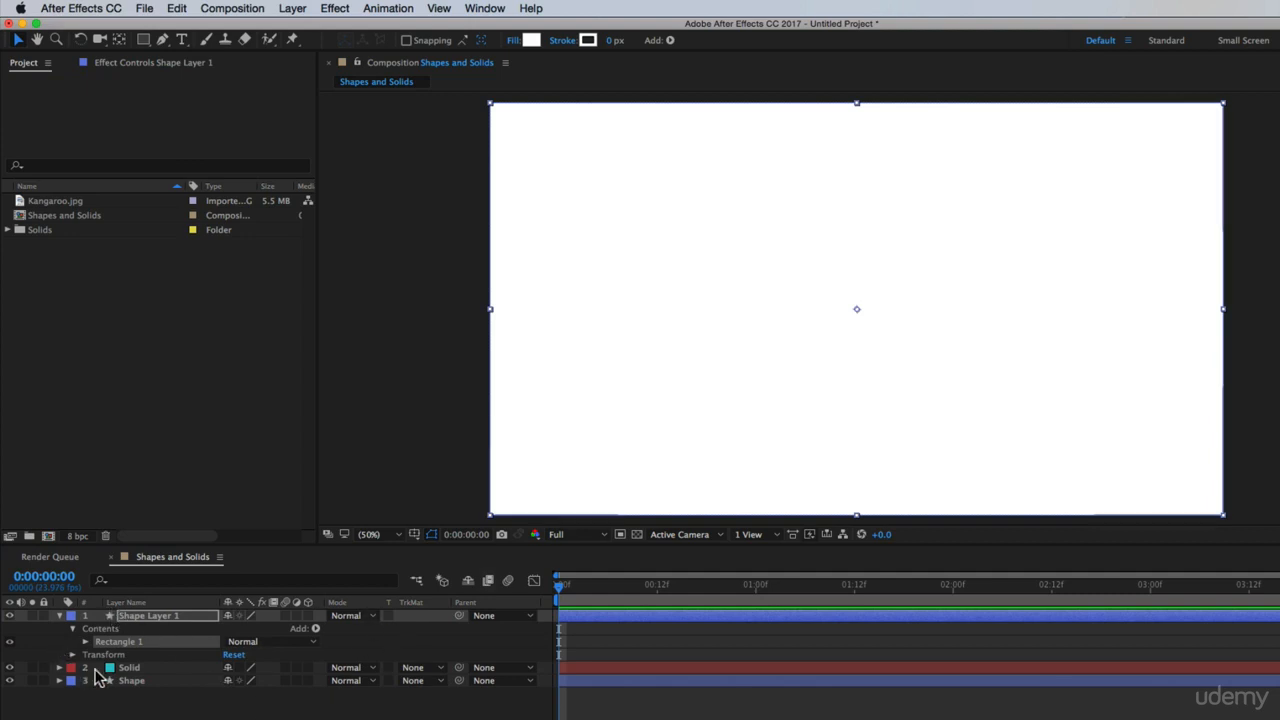
pyautogui.click(122, 680)
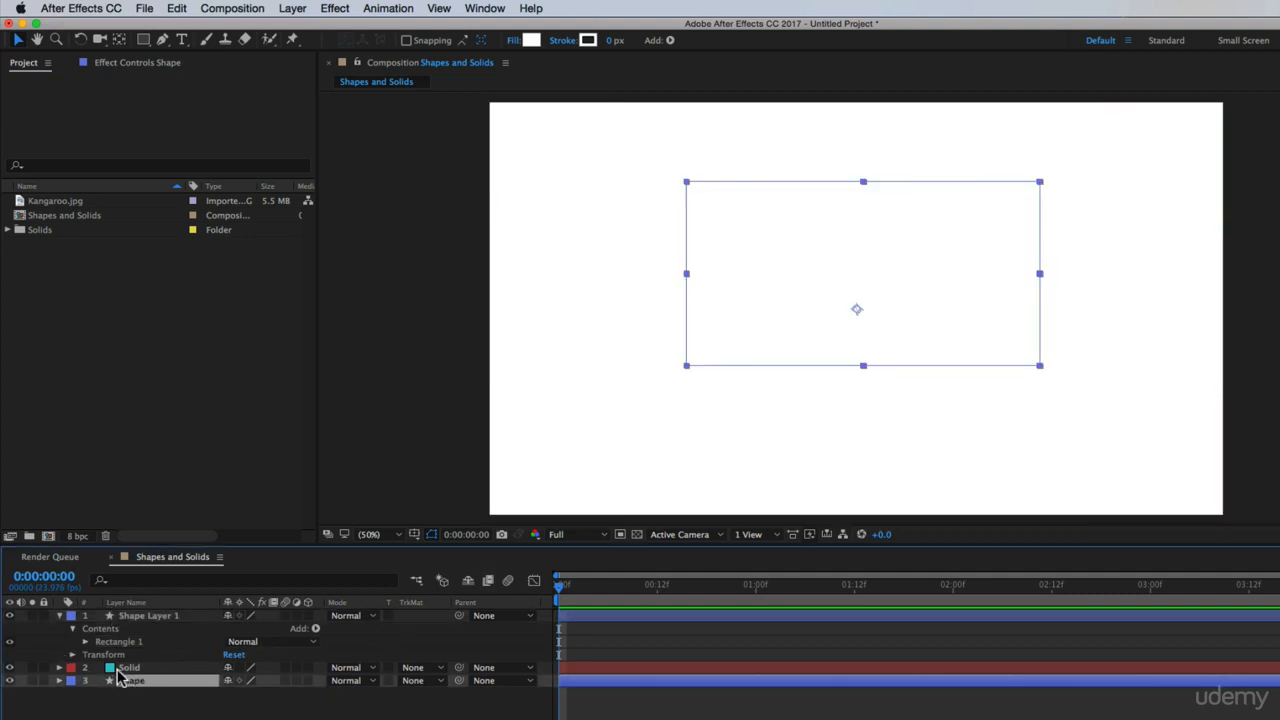
pyautogui.press('BackSpace')
# - Rename the full-frame rectangle's layer as Shape and collapse its properties in the timeline
pyautogui.click(148, 615)
pyautogui.press('Return')
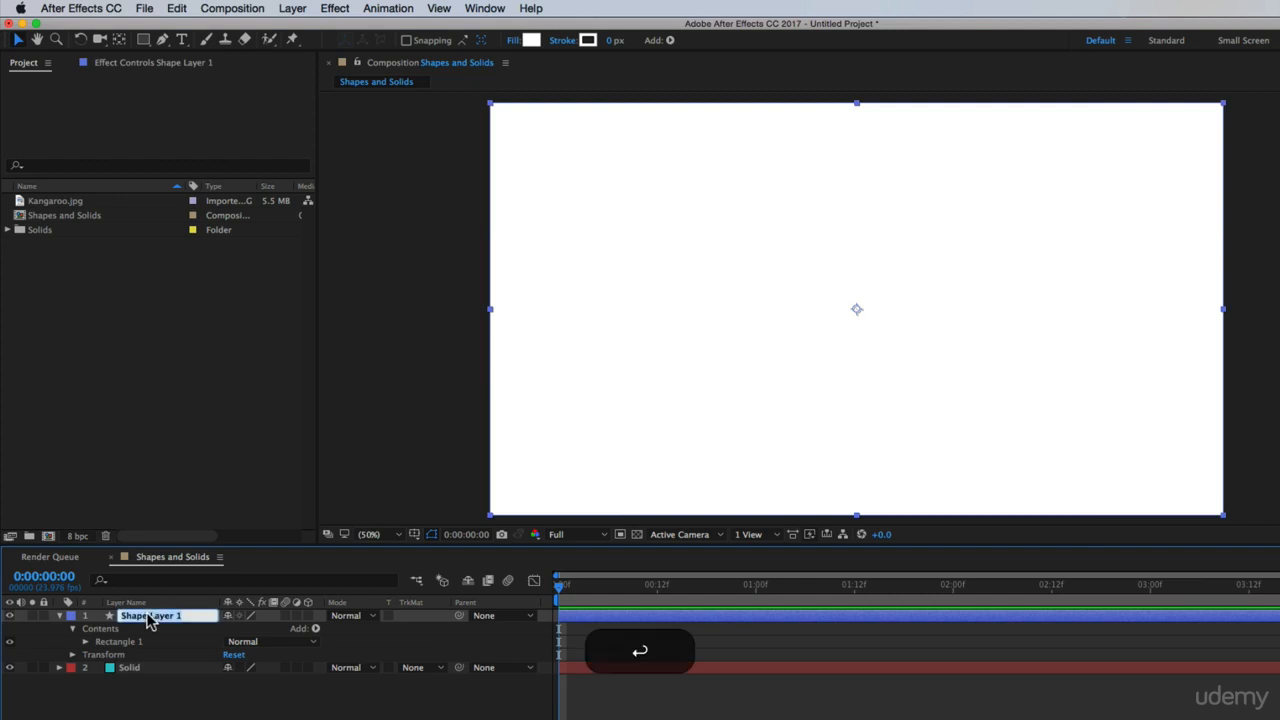
pyautogui.write('Shape')
pyautogui.press('Return')
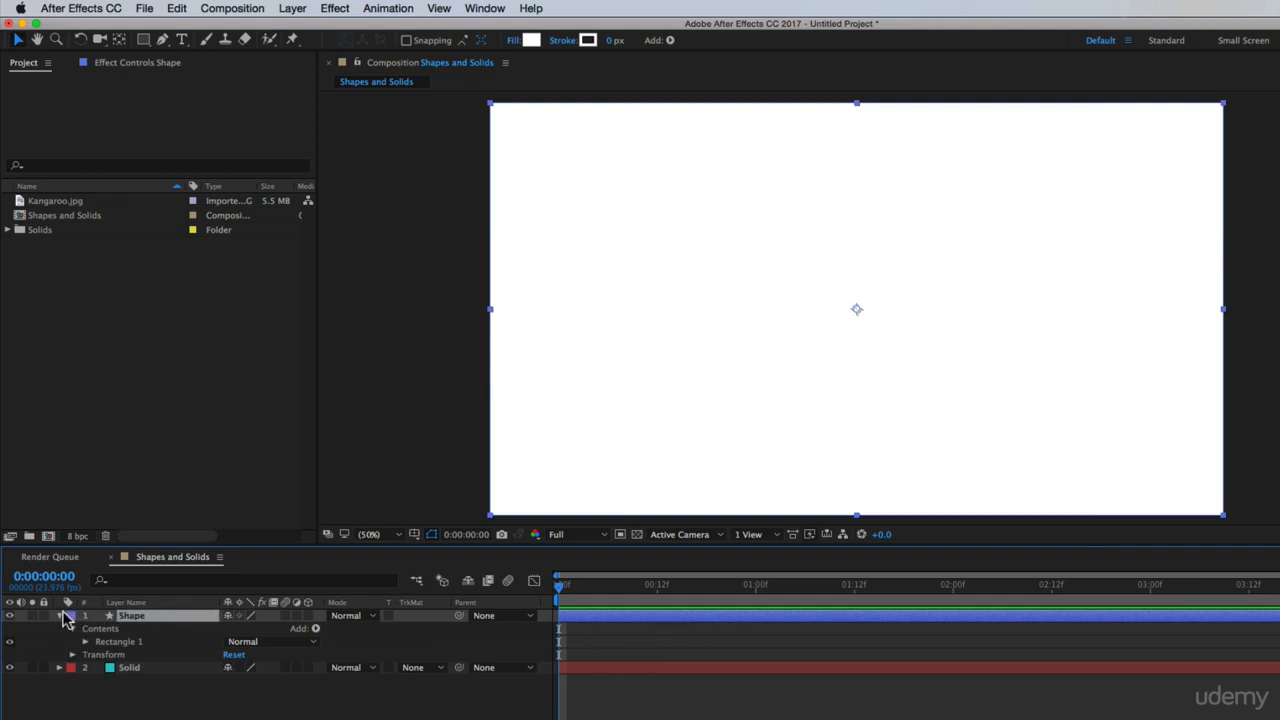
pyautogui.click(61, 615)
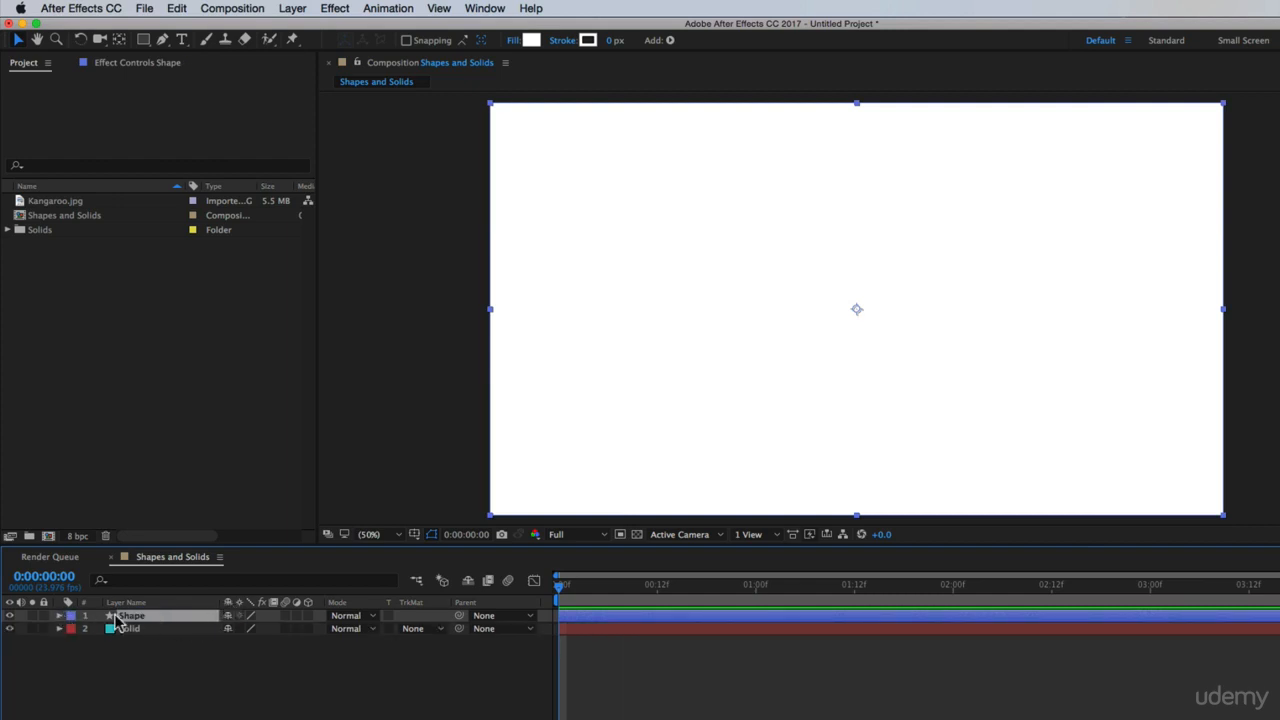
# - Toggle the Shape layer's visibility to compare it with the cyan solid beneath, and select the Solid layer
pyautogui.click(9, 615)
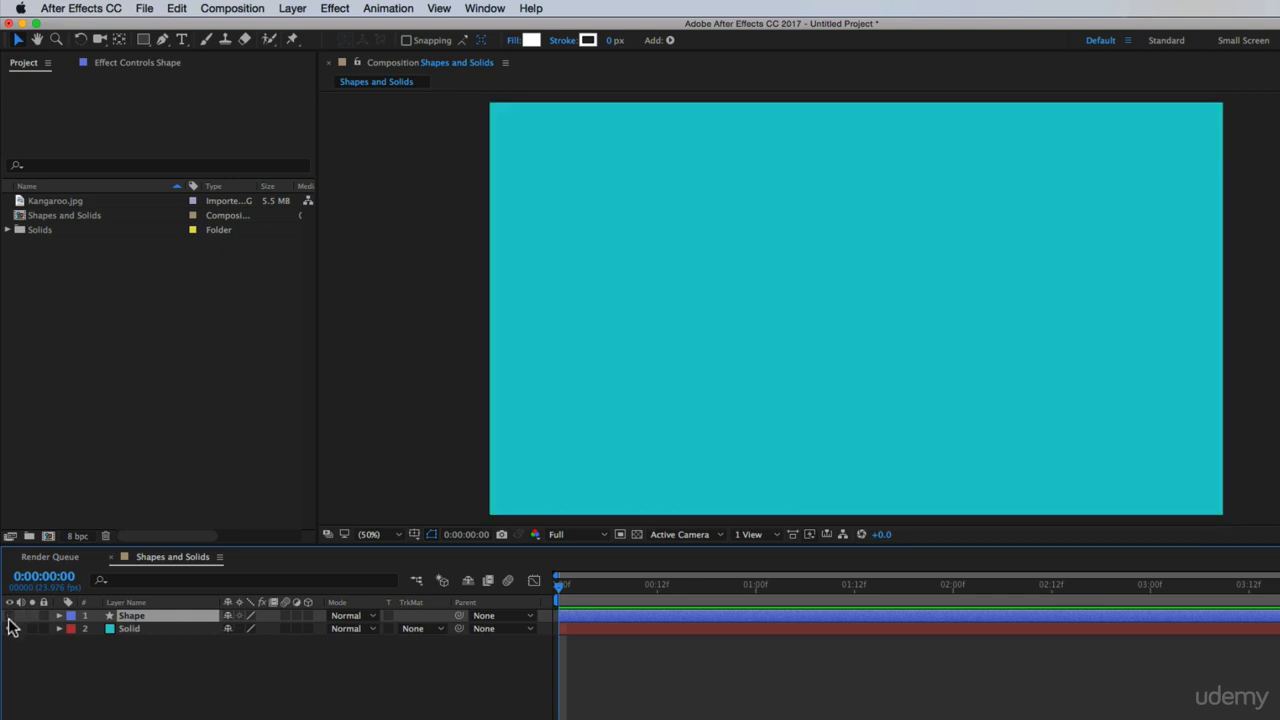
pyautogui.click(9, 616)
pyautogui.click(9, 616)
pyautogui.click(9, 615)
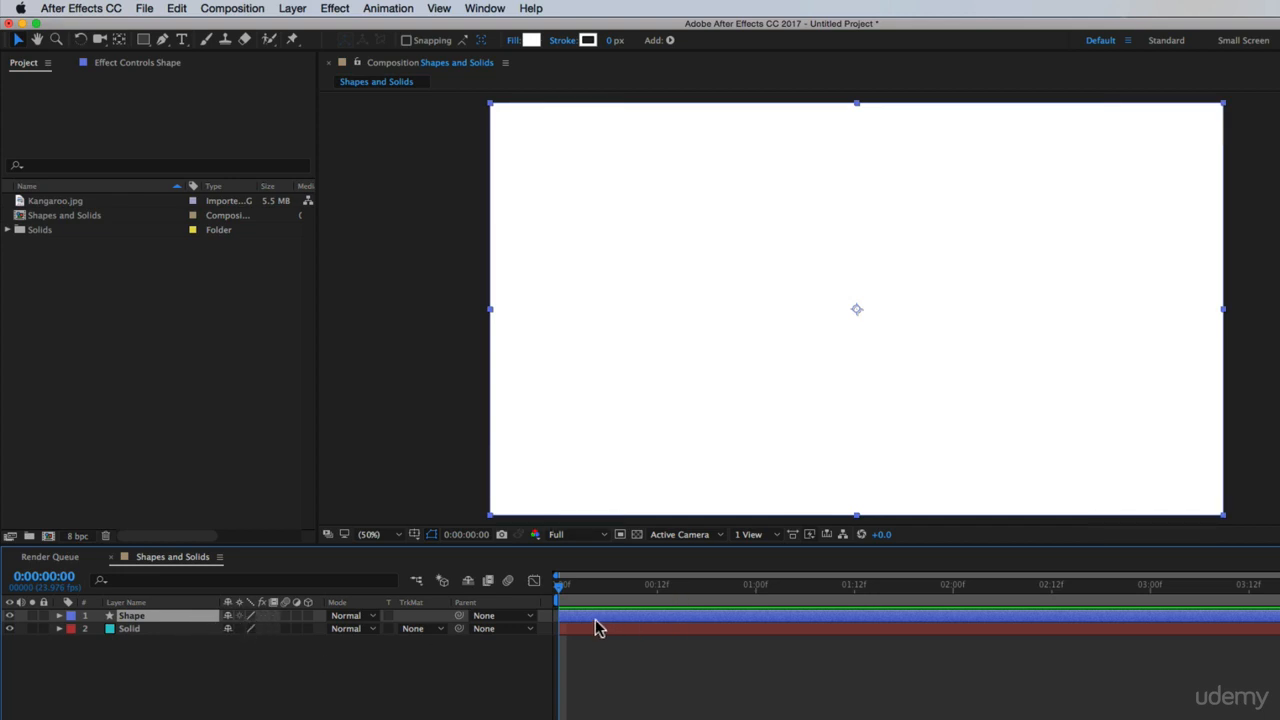
pyautogui.click(501, 630)
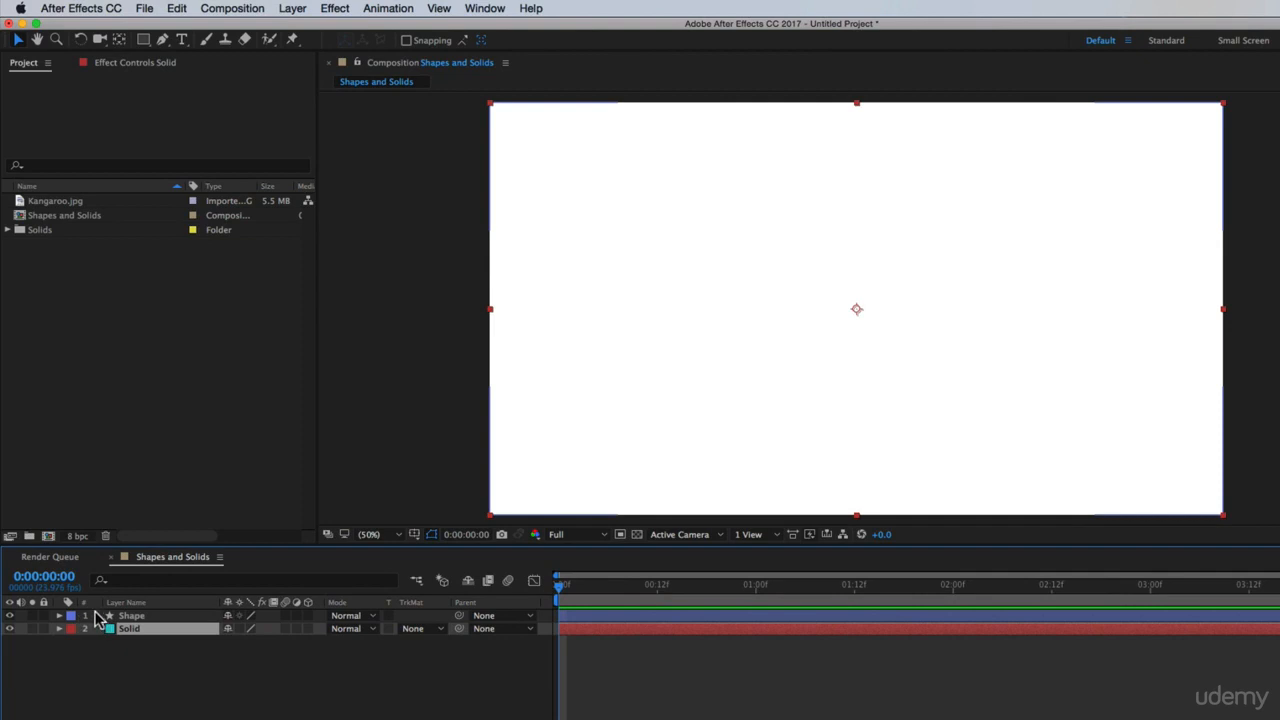
# - Add a star to the existing Shape layer, drawn left of the frame's centre with the Star tool
pyautogui.click(60, 616)
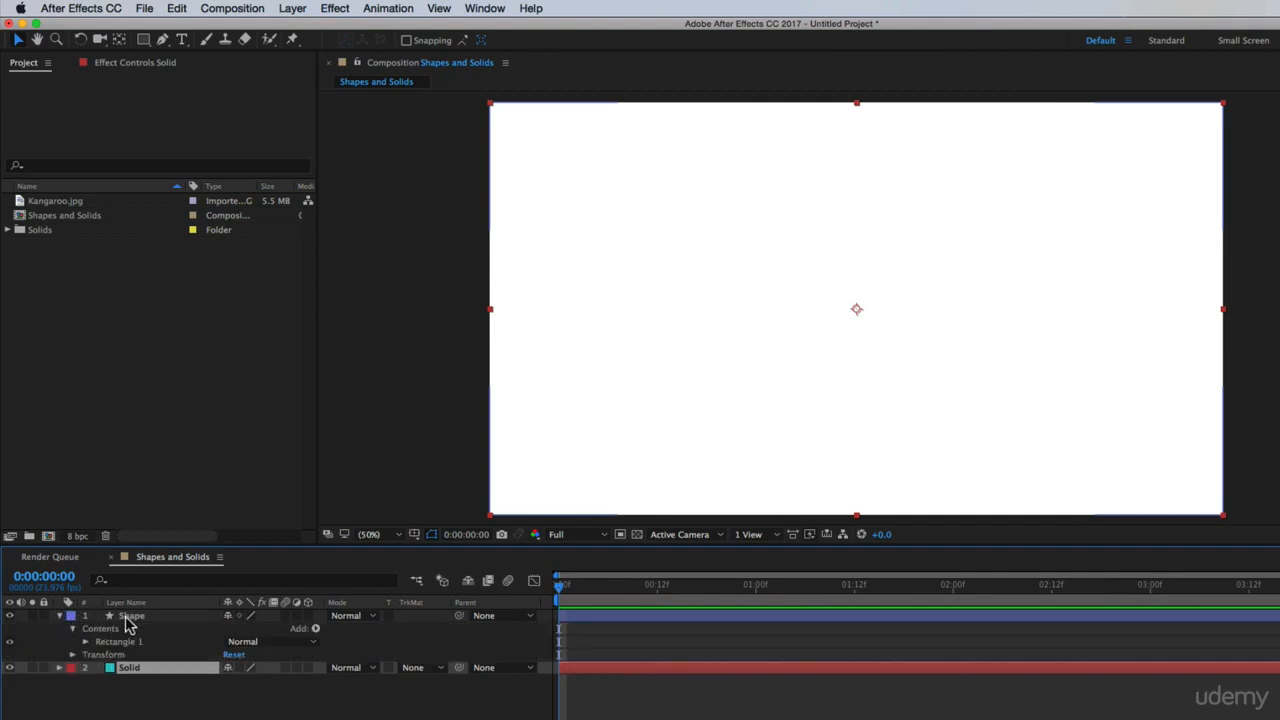
pyautogui.click(131, 616)
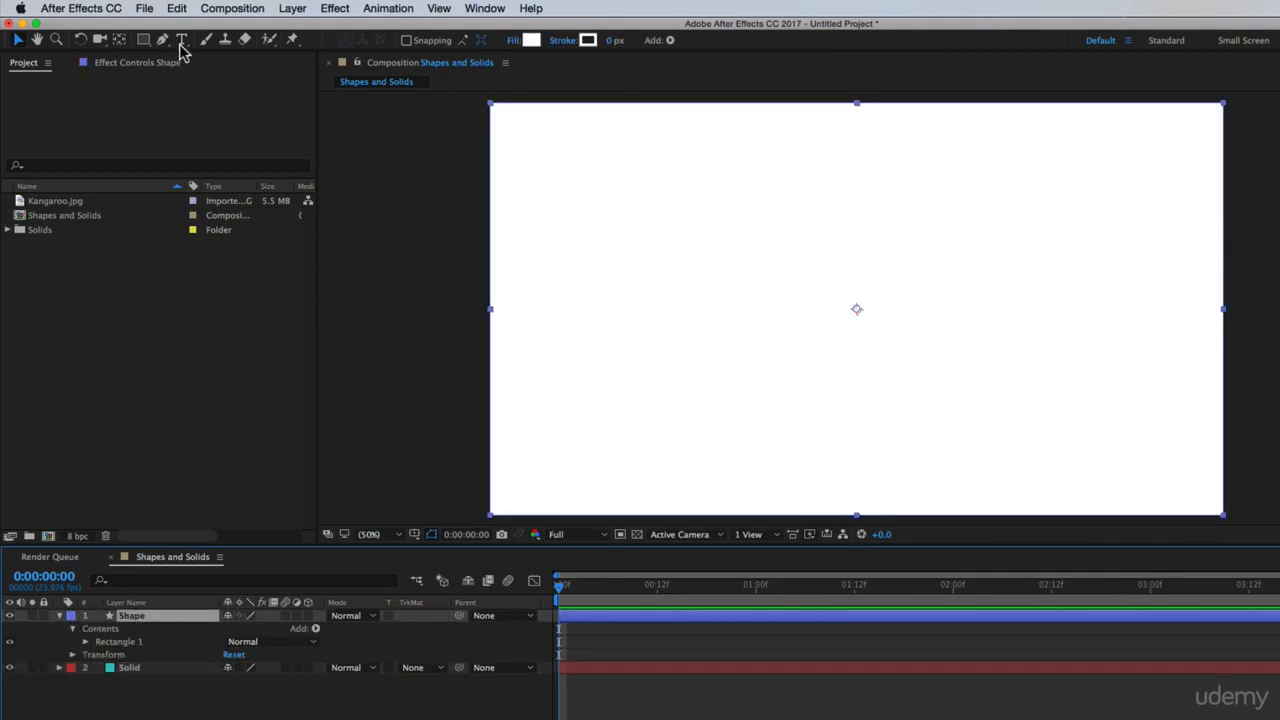
pyautogui.moveTo(147, 45); pyautogui.dragTo(205, 107)
pyautogui.moveTo(798, 281)
pyautogui.mouseDown()
pyautogui.moveTo(911, 371)
pyautogui.moveTo(935, 281)
pyautogui.mouseUp()
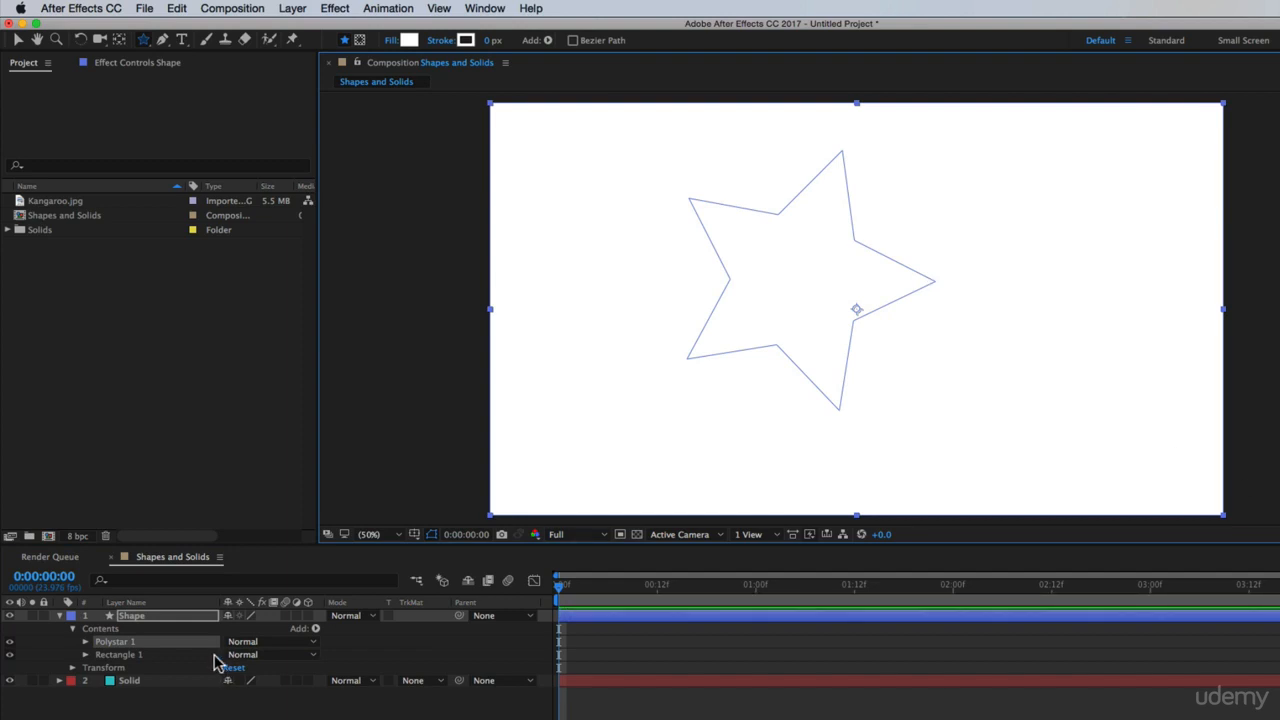
# - Toggle the visibility of Rectangle 1 within the Shape layer to examine the star on its own
pyautogui.click(11, 654)
pyautogui.click(11, 654)
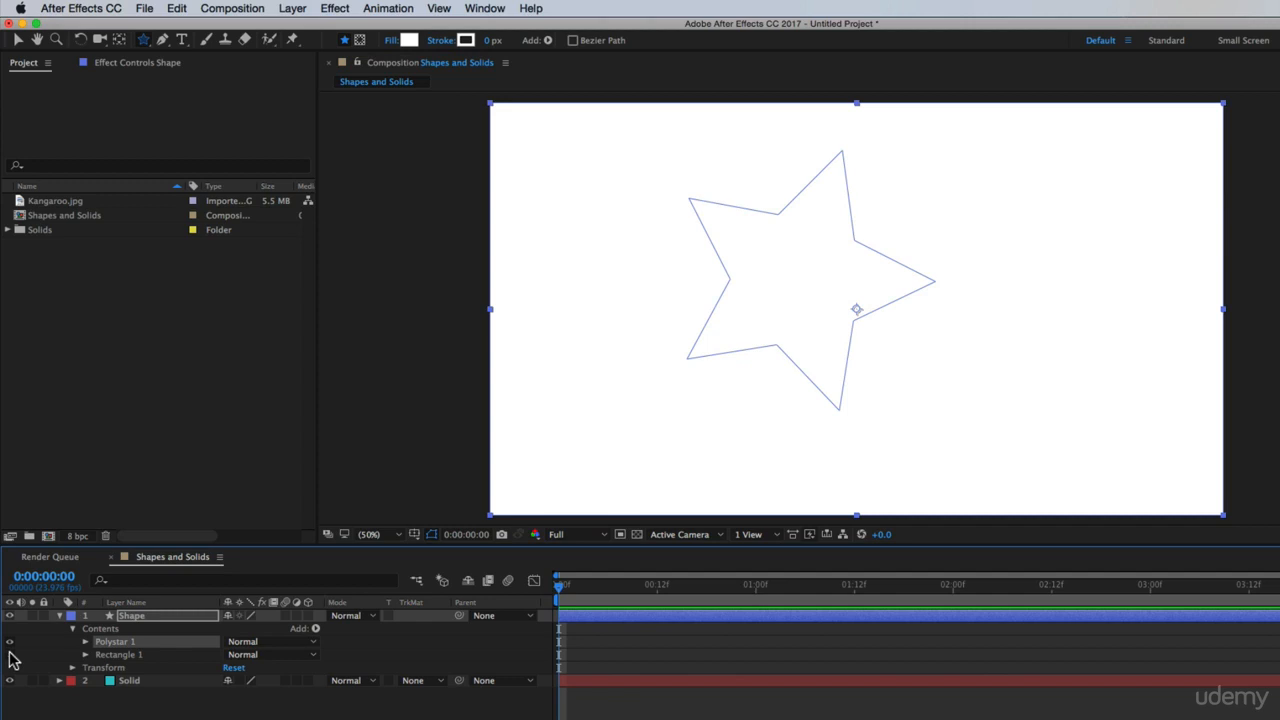
pyautogui.click(11, 654)
pyautogui.click(11, 654)
pyautogui.click(11, 654)
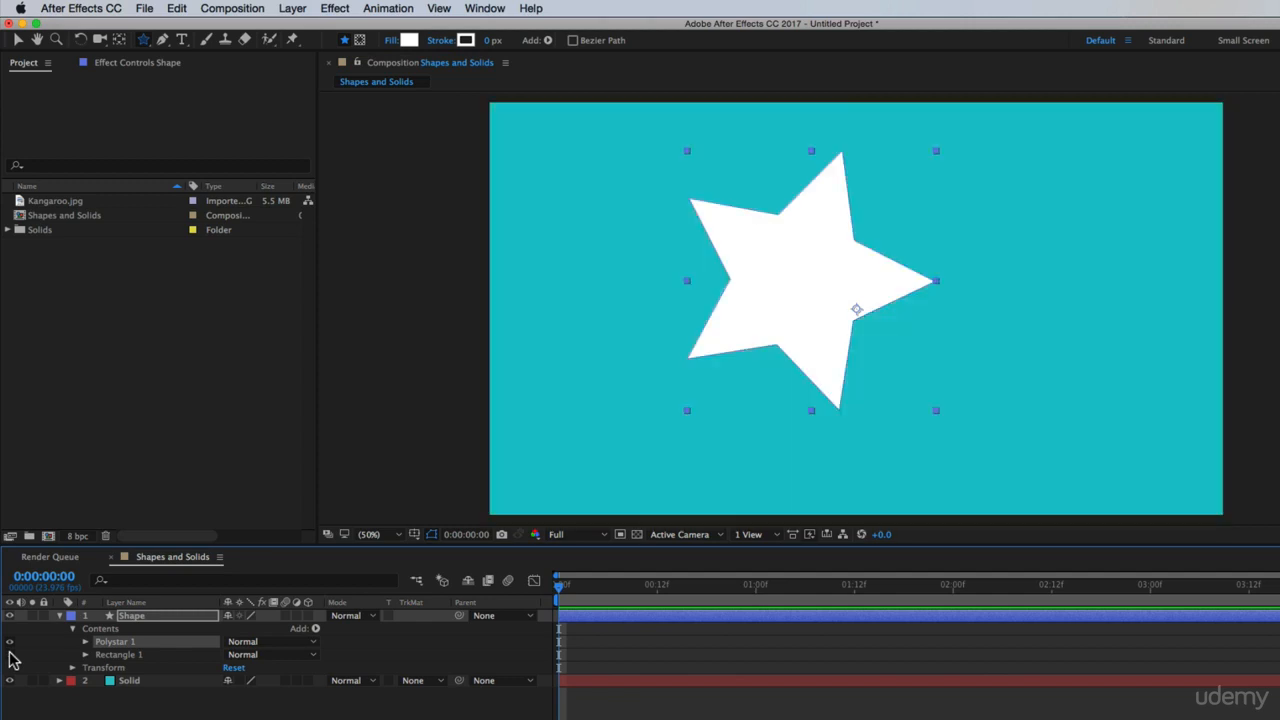
pyautogui.click(11, 654)
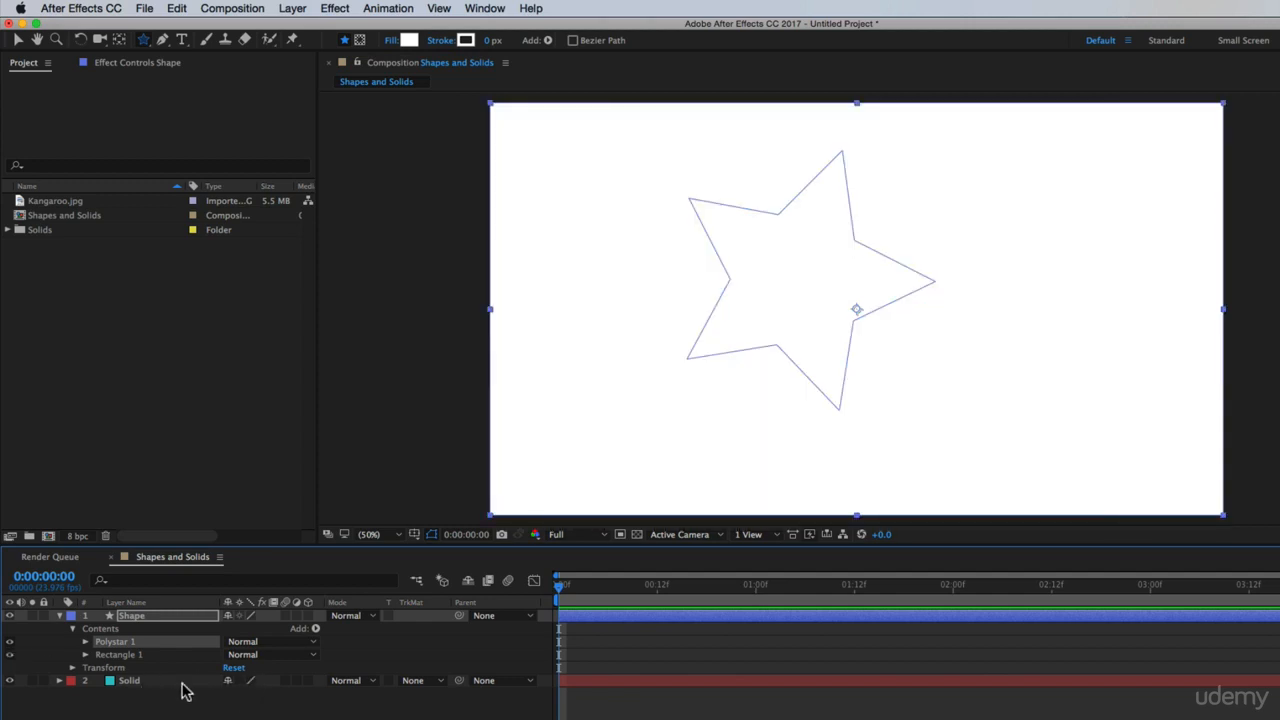
# - Hide the Shape layer and draw a pentagon mask on the Solid layer, above and left of the frame's centre
pyautogui.click(59, 615)
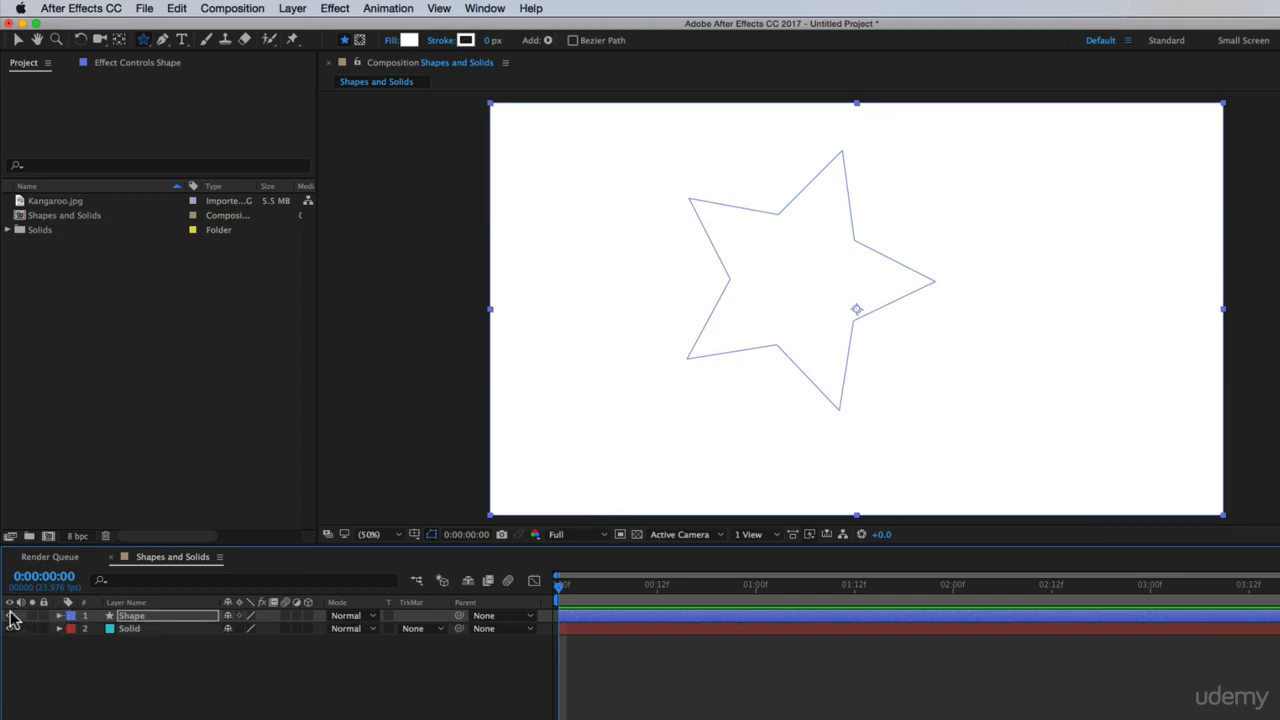
pyautogui.click(10, 616)
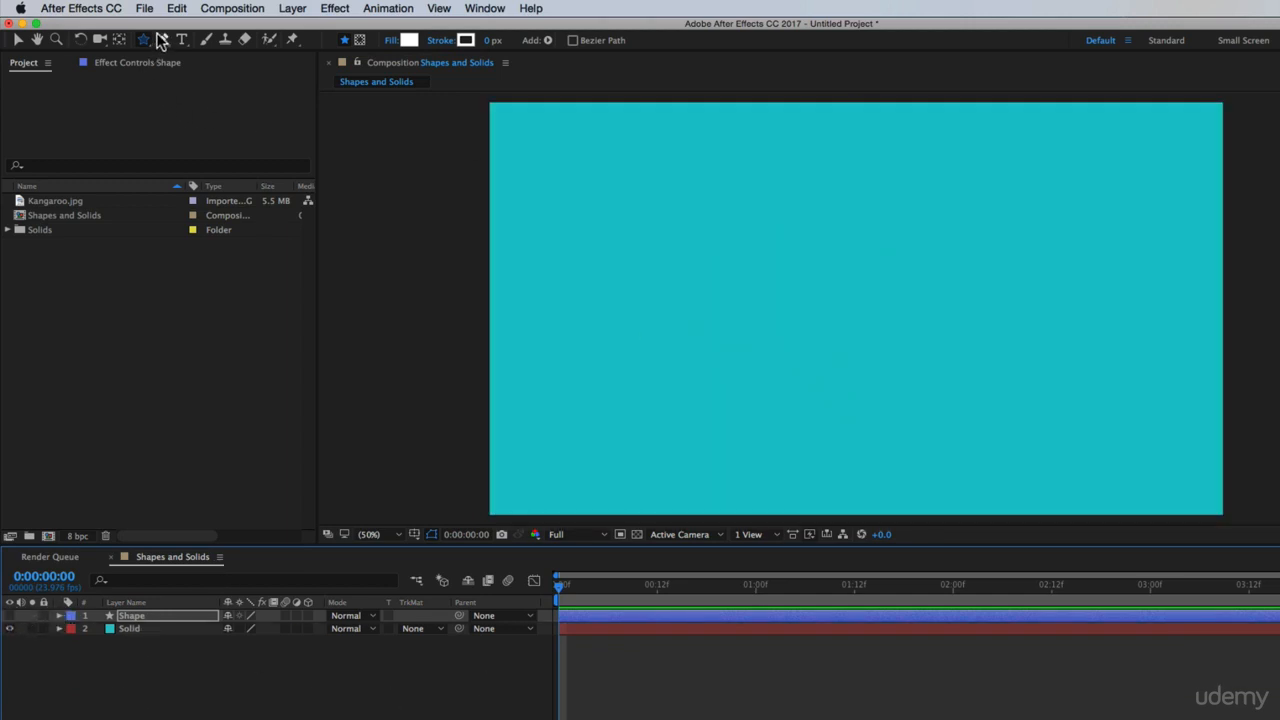
pyautogui.moveTo(147, 41); pyautogui.dragTo(223, 86)
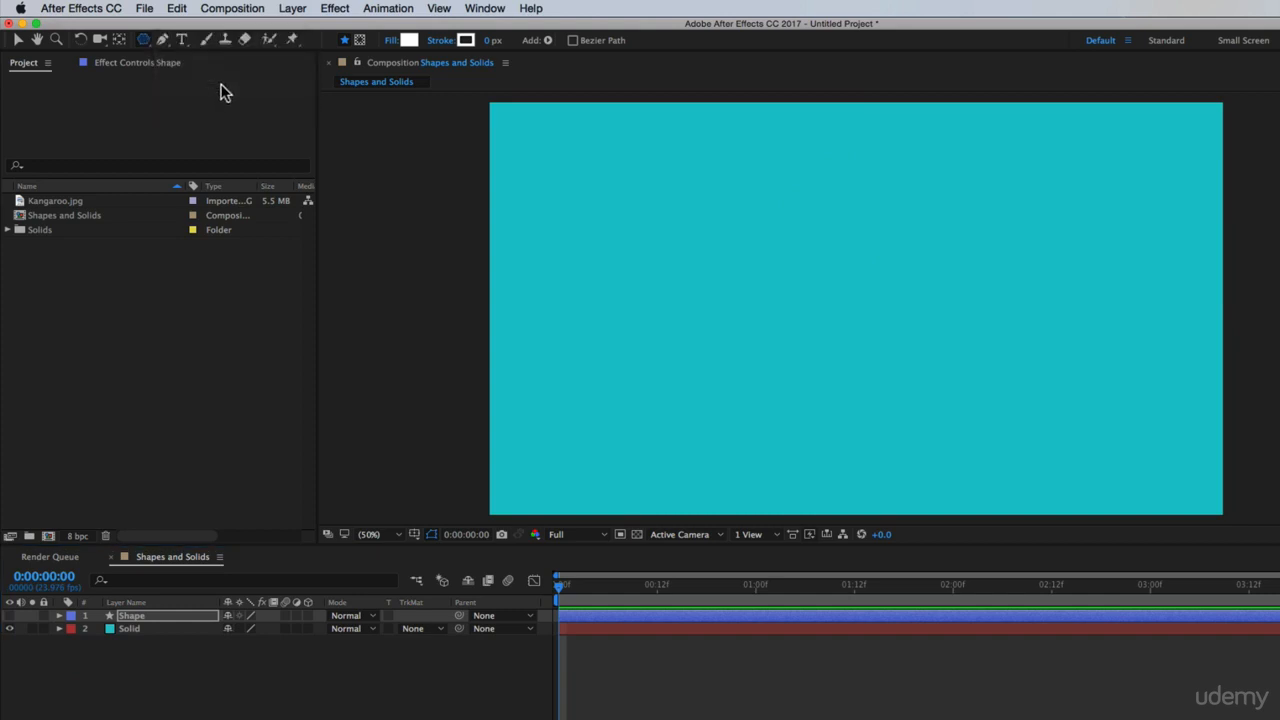
pyautogui.click(610, 630)
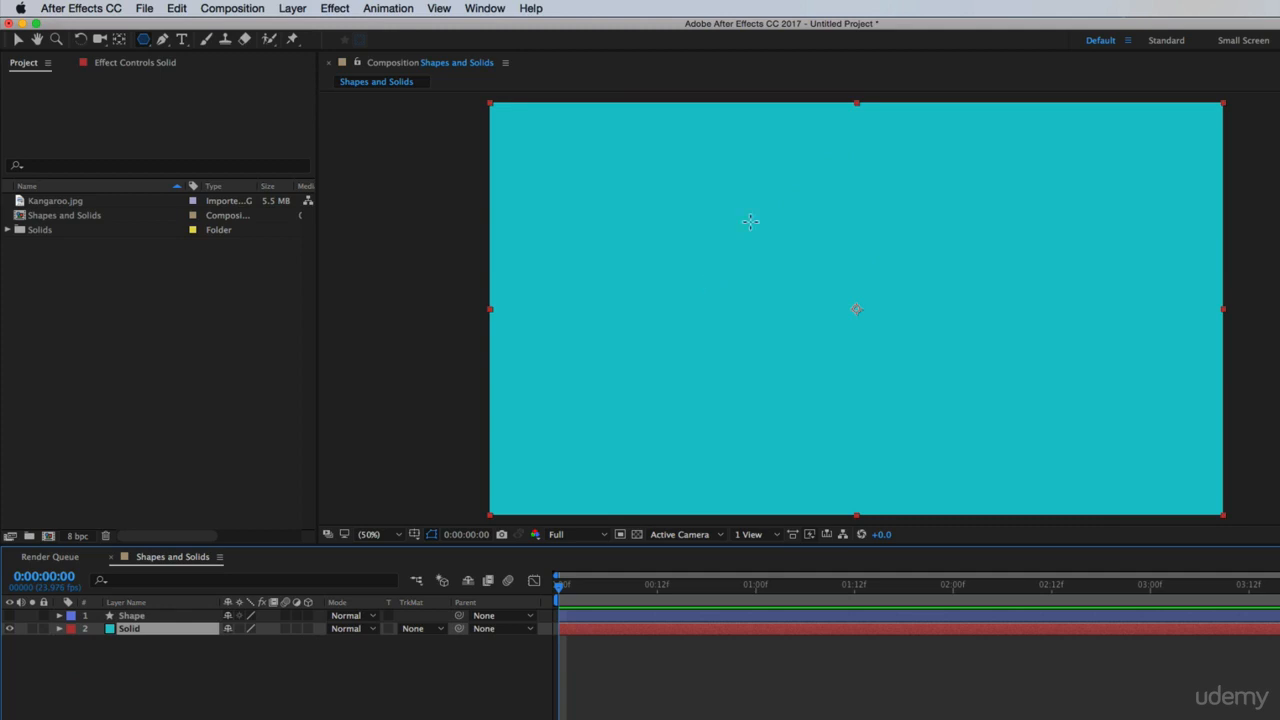
pyautogui.moveTo(750, 221); pyautogui.dragTo(829, 150)
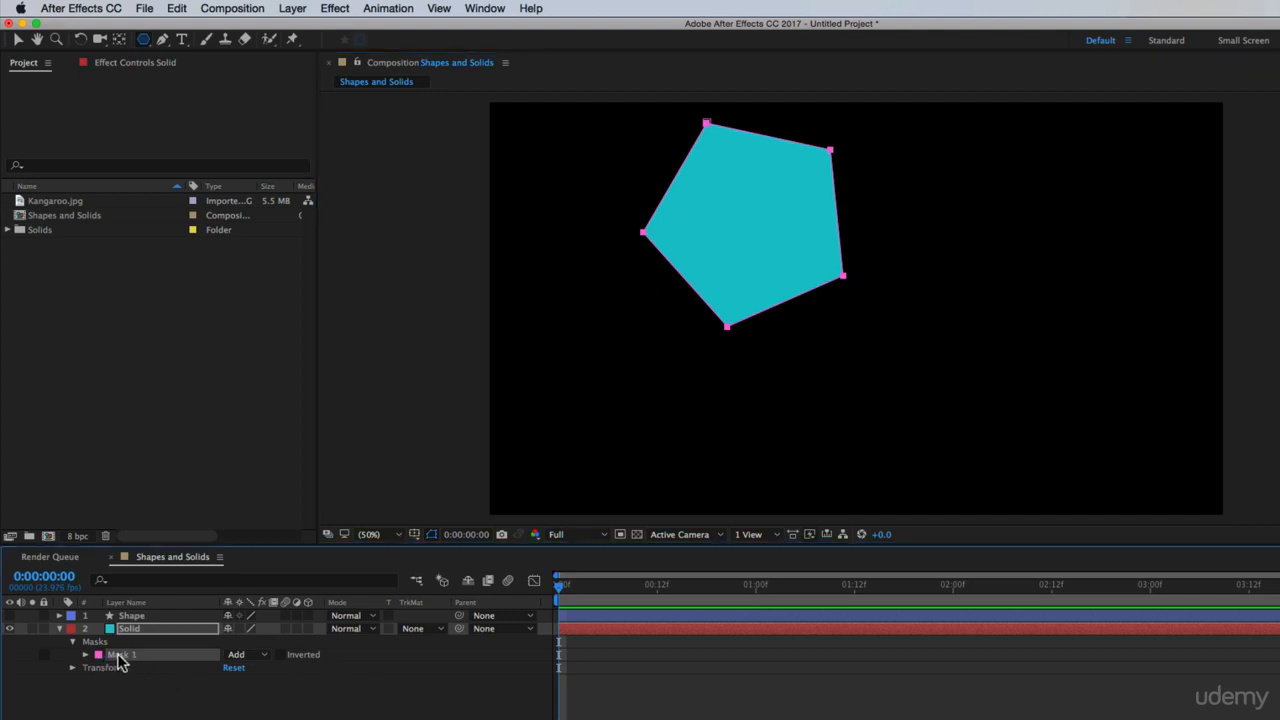
# - Try deleting the Solid layer's pentagon mask, restore it, and set the mask to Inverted
pyautogui.press('BackSpace')
pyautogui.press('super+z')
pyautogui.click(282, 654)
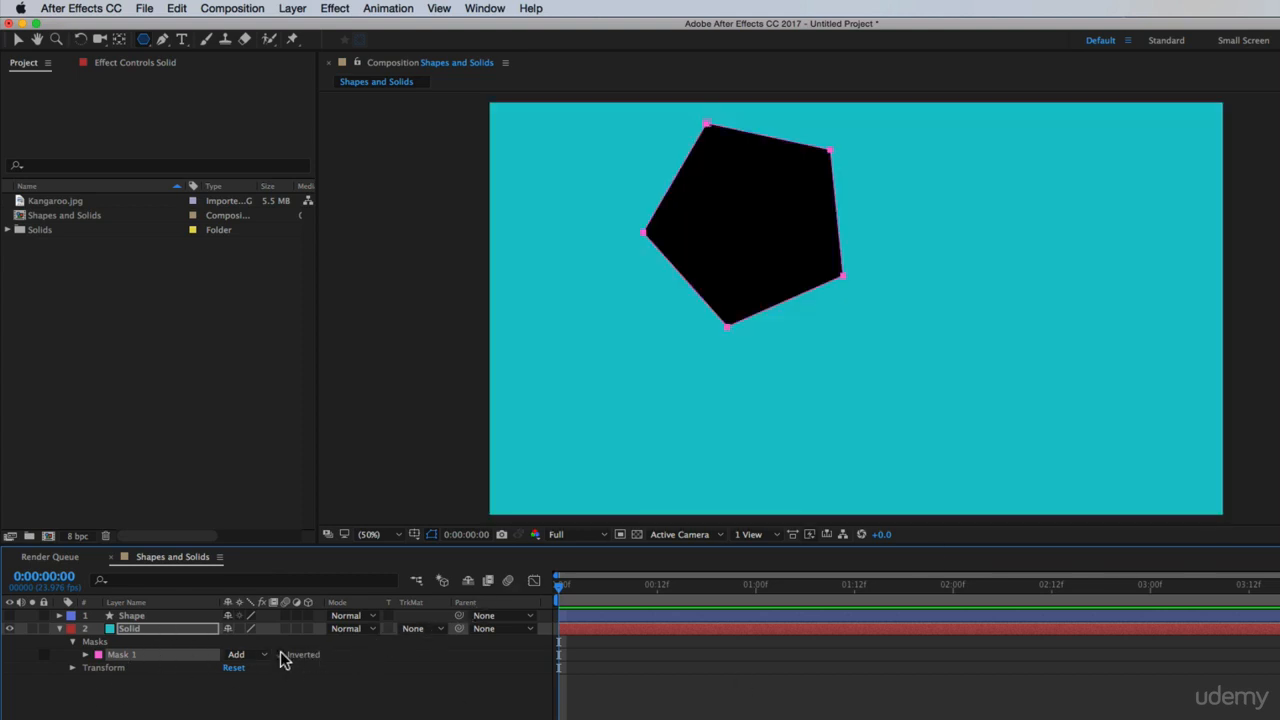
pyautogui.click(860, 676)
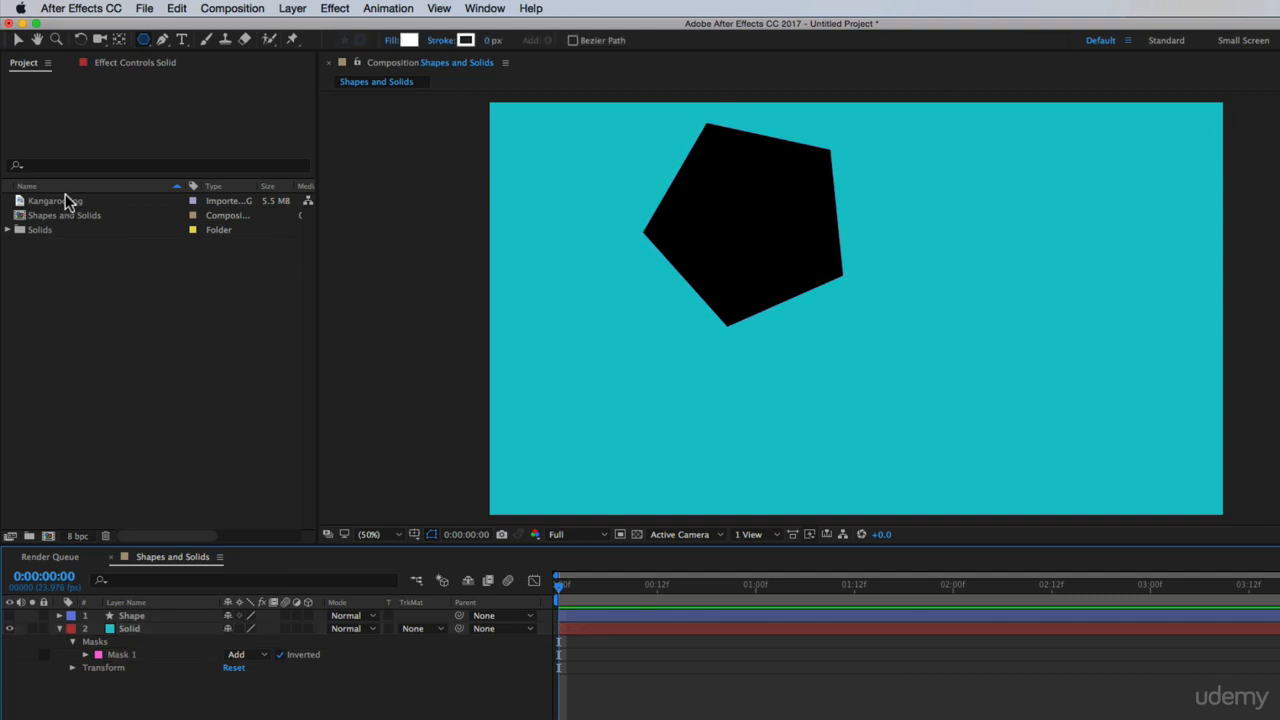
# - Add Kangaroo.jpg as the lowest layer and scale it to 49%, hiding the Solid layer only while resizing
pyautogui.moveTo(60, 205); pyautogui.dragTo(491, 698)
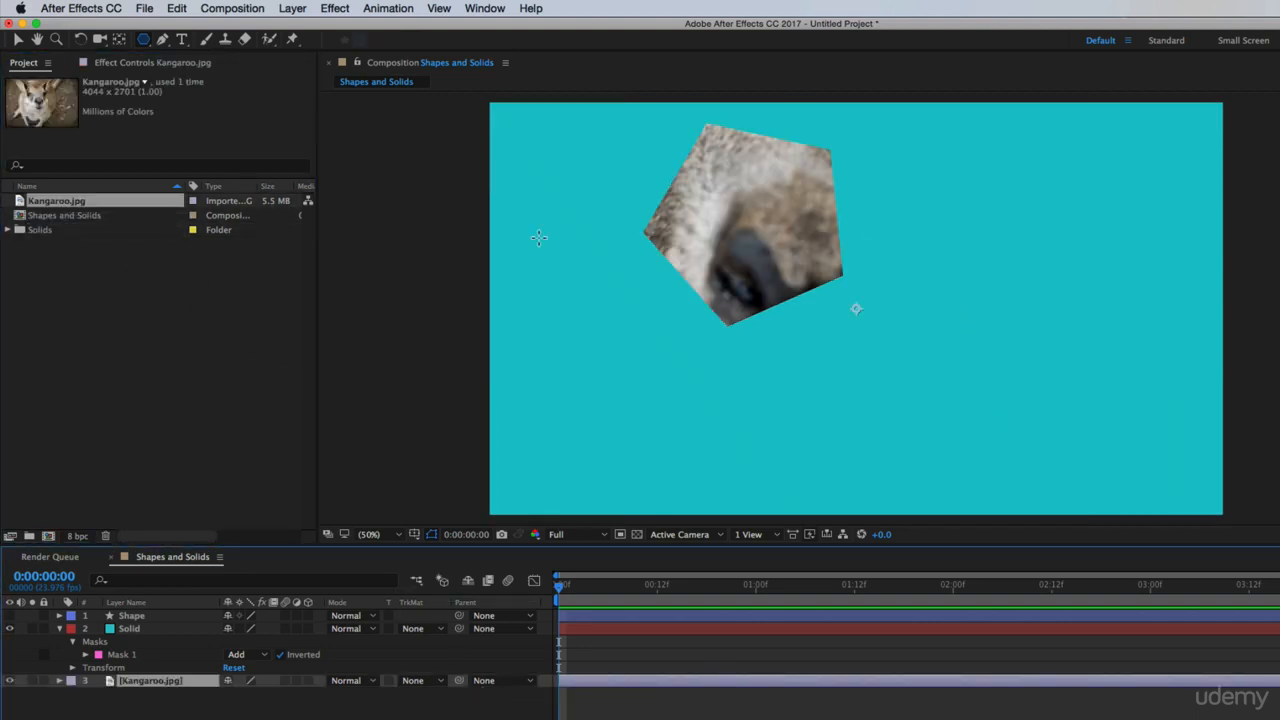
pyautogui.click(9, 628)
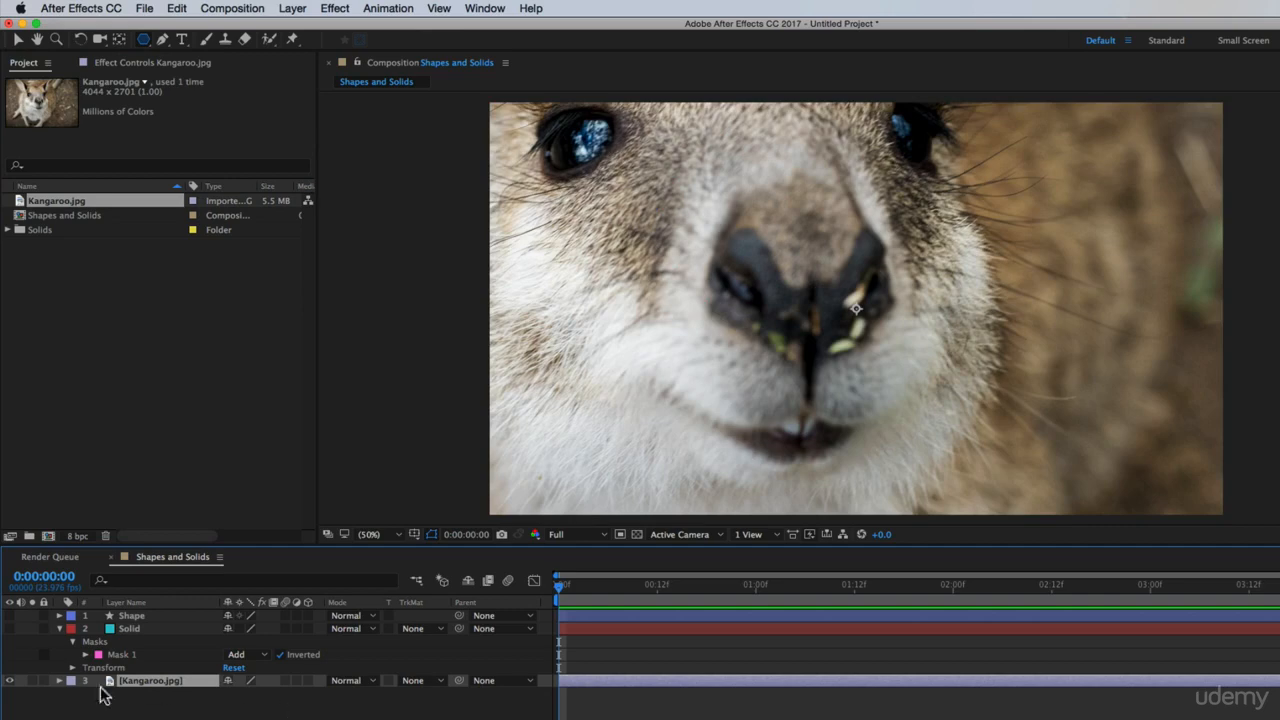
pyautogui.press('s')
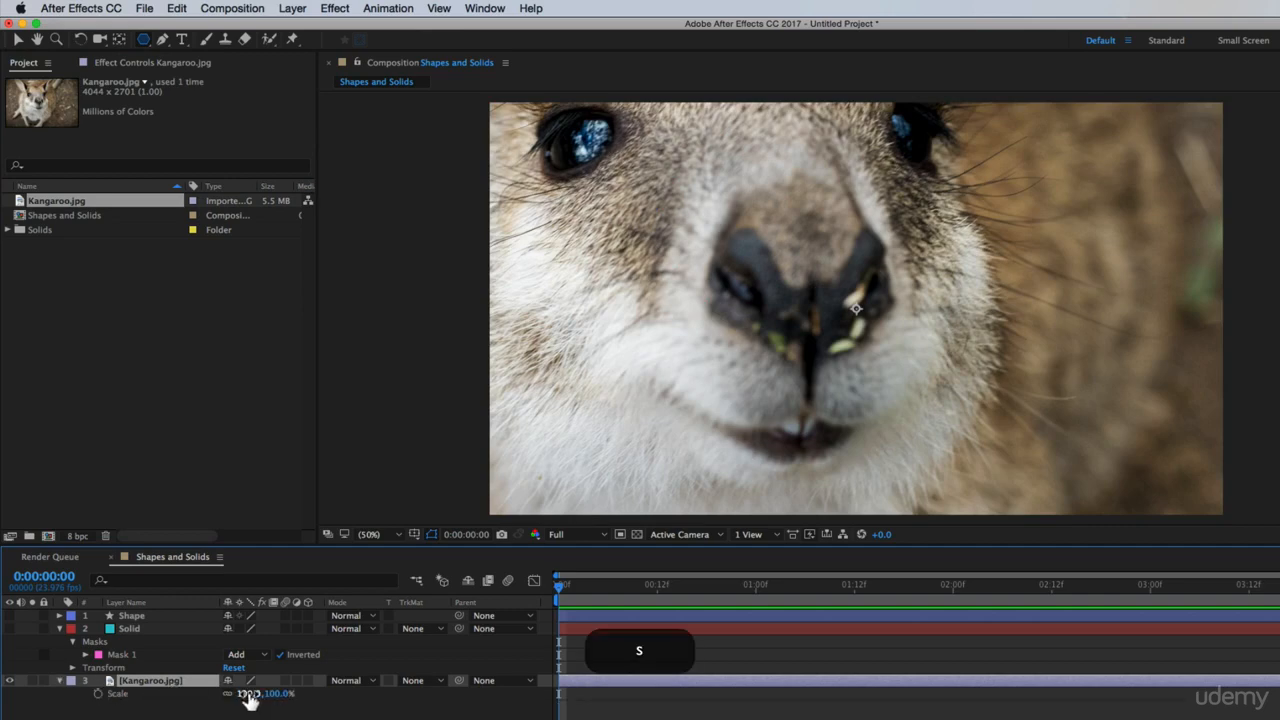
pyautogui.moveTo(250, 698); pyautogui.dragTo(200, 700)
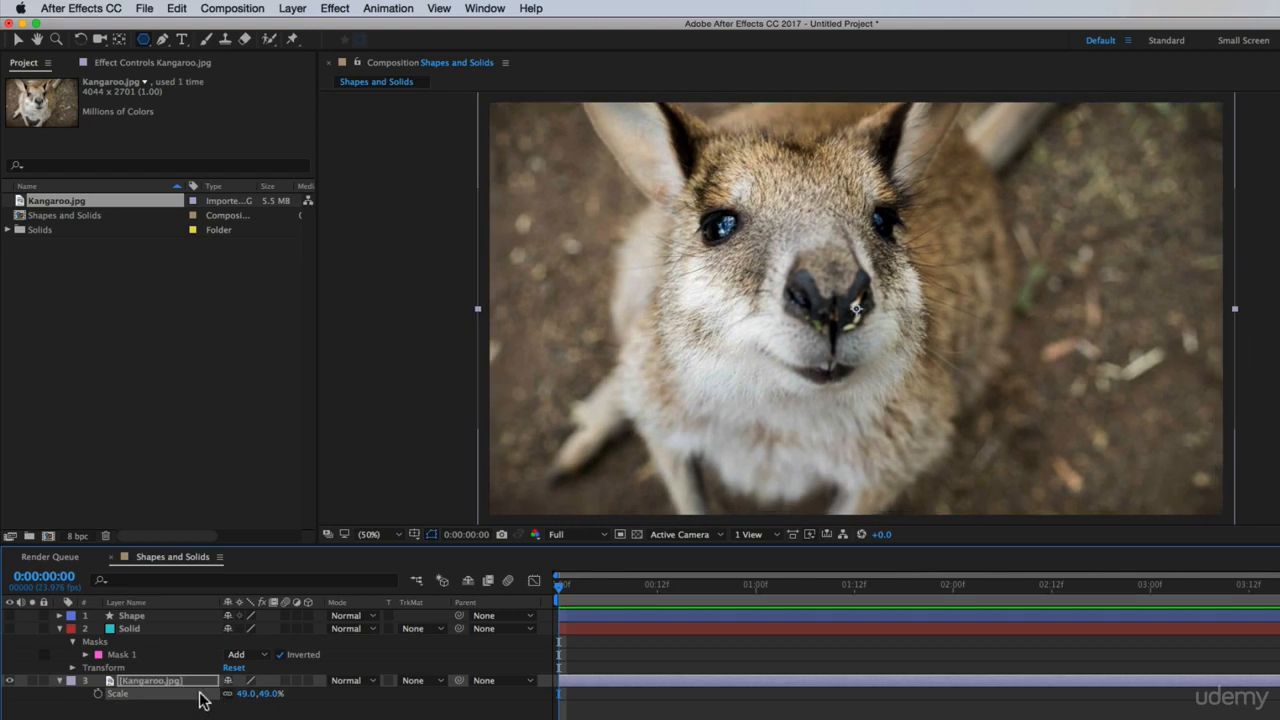
pyautogui.click(9, 628)
# - Nudge the Solid layer's pentagon mask right and down so its opening frames more of the kangaroo's face
pyautogui.click(146, 630)
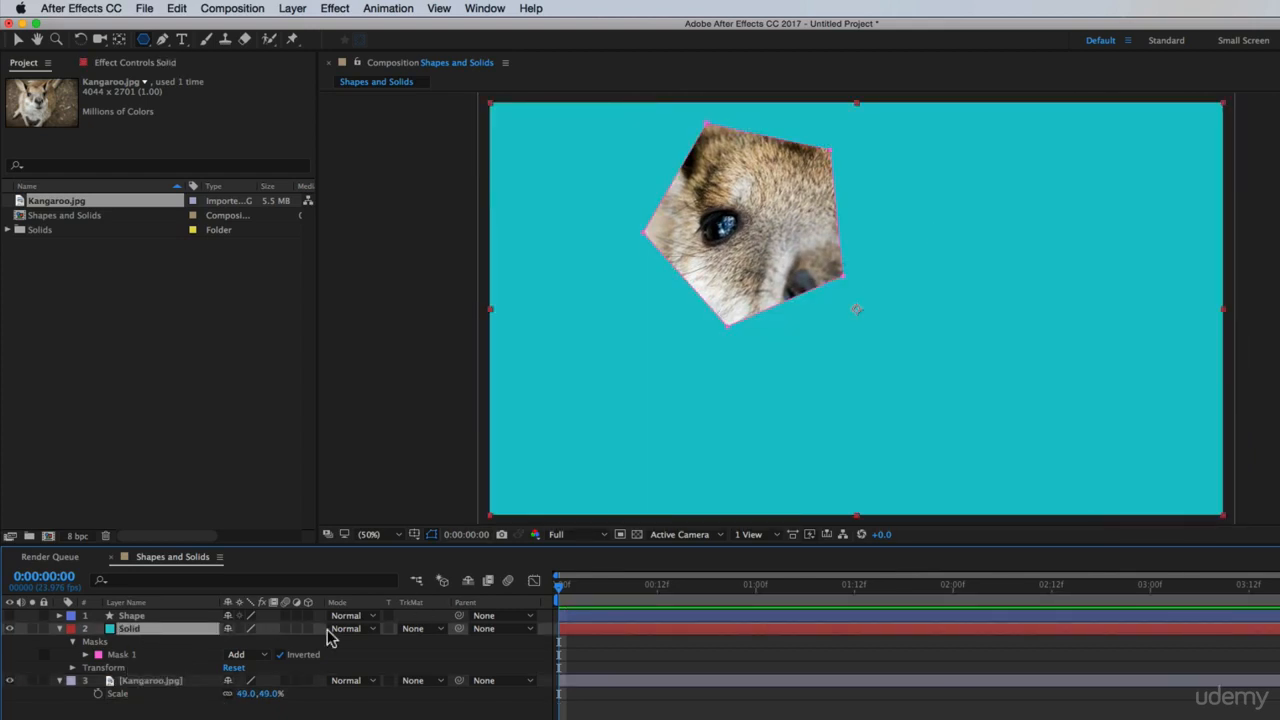
pyautogui.click(125, 654)
pyautogui.hotkey('shift', 'Right')
pyautogui.hotkey('shift', 'Right')
pyautogui.hotkey('shift', 'Down')
pyautogui.hotkey('shift', 'Down')
pyautogui.hotkey('shift', 'Down')
pyautogui.hotkey('shift', 'Right')
pyautogui.hotkey('shift', 'Right')
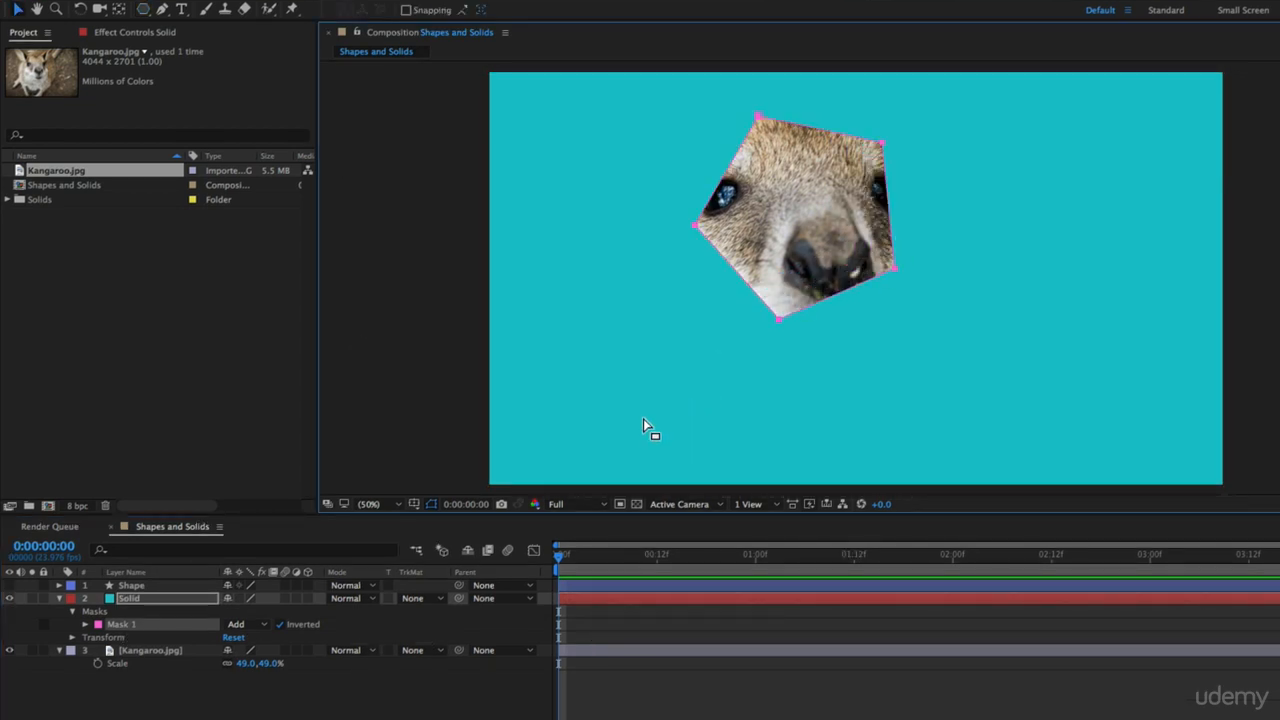
# - Soften and enlarge the pentagon opening with a Mask Feather of 73 pixels and a Mask Expansion of 47 pixels
pyautogui.click(85, 625)
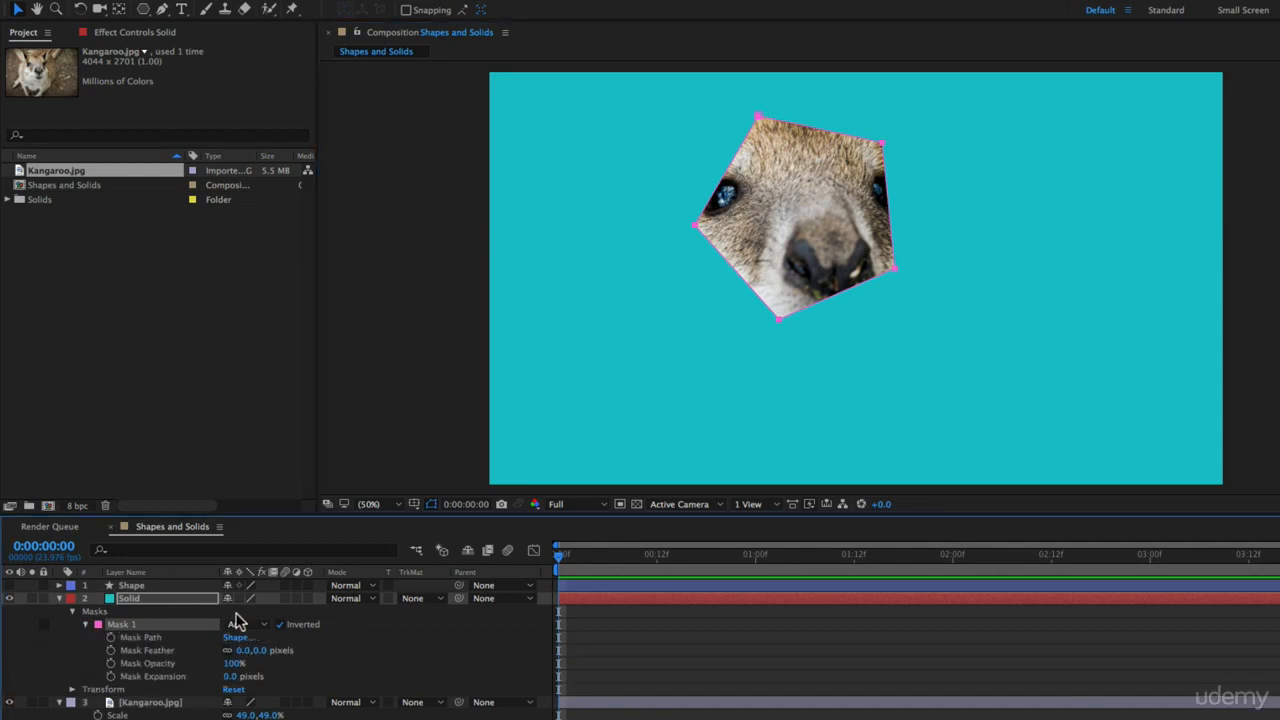
pyautogui.moveTo(246, 651); pyautogui.dragTo(306, 651)
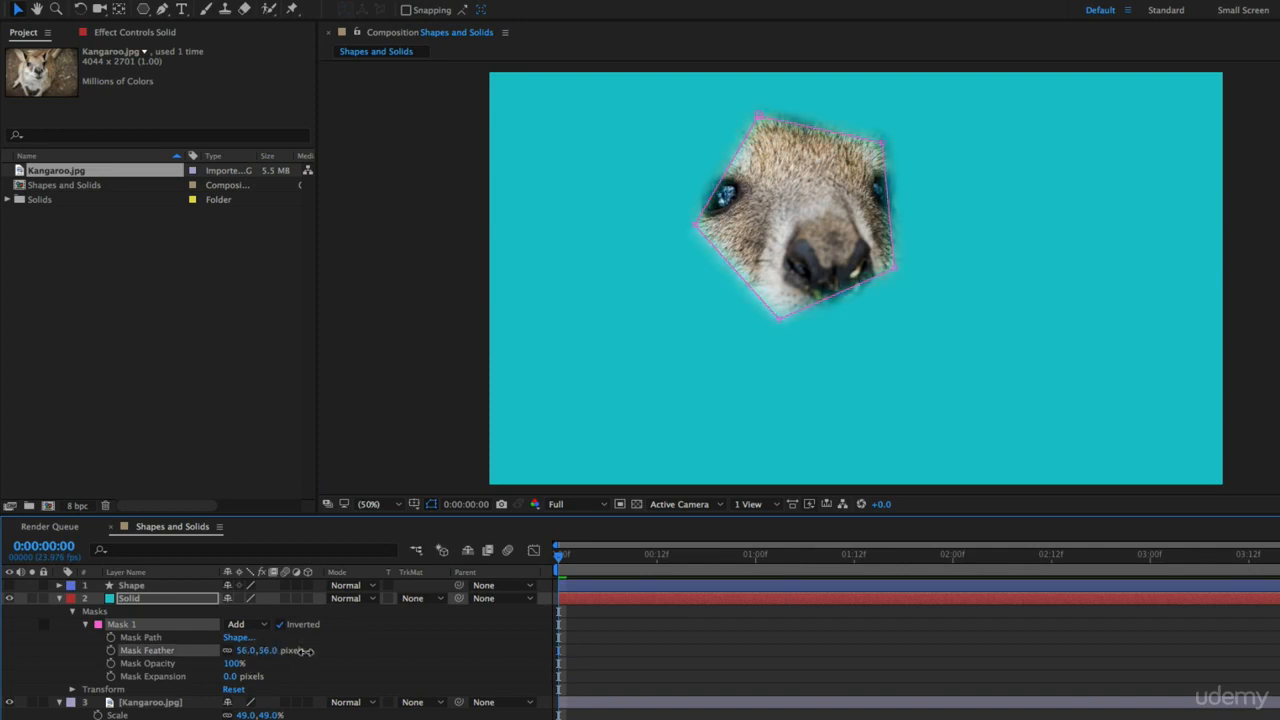
pyautogui.moveTo(234, 677); pyautogui.dragTo(400, 660)
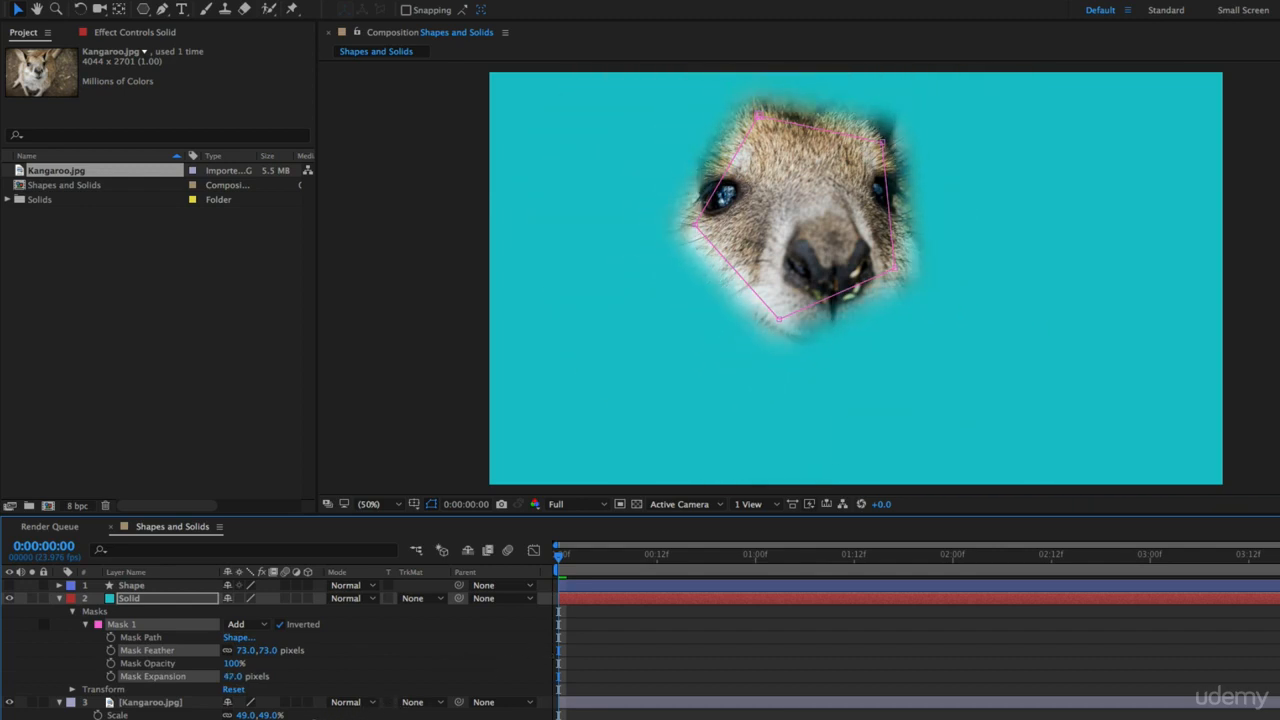
pyautogui.click(772, 354)
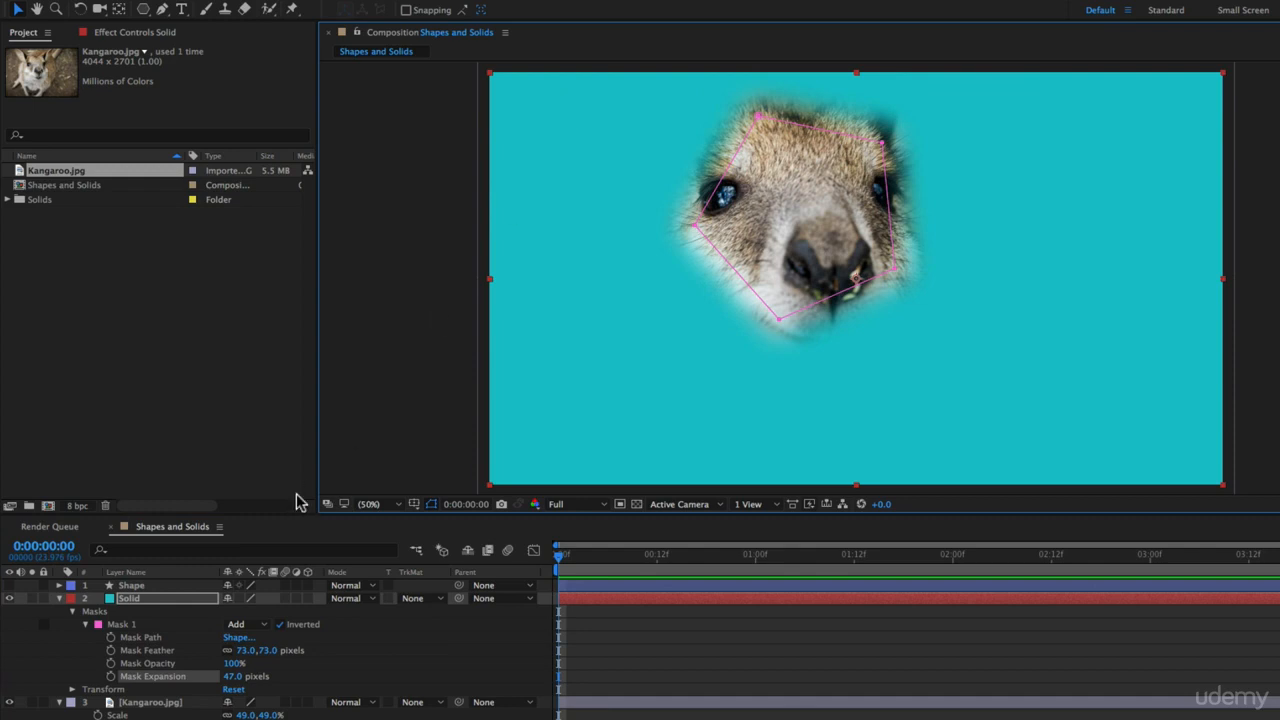
pyautogui.click(636, 628)
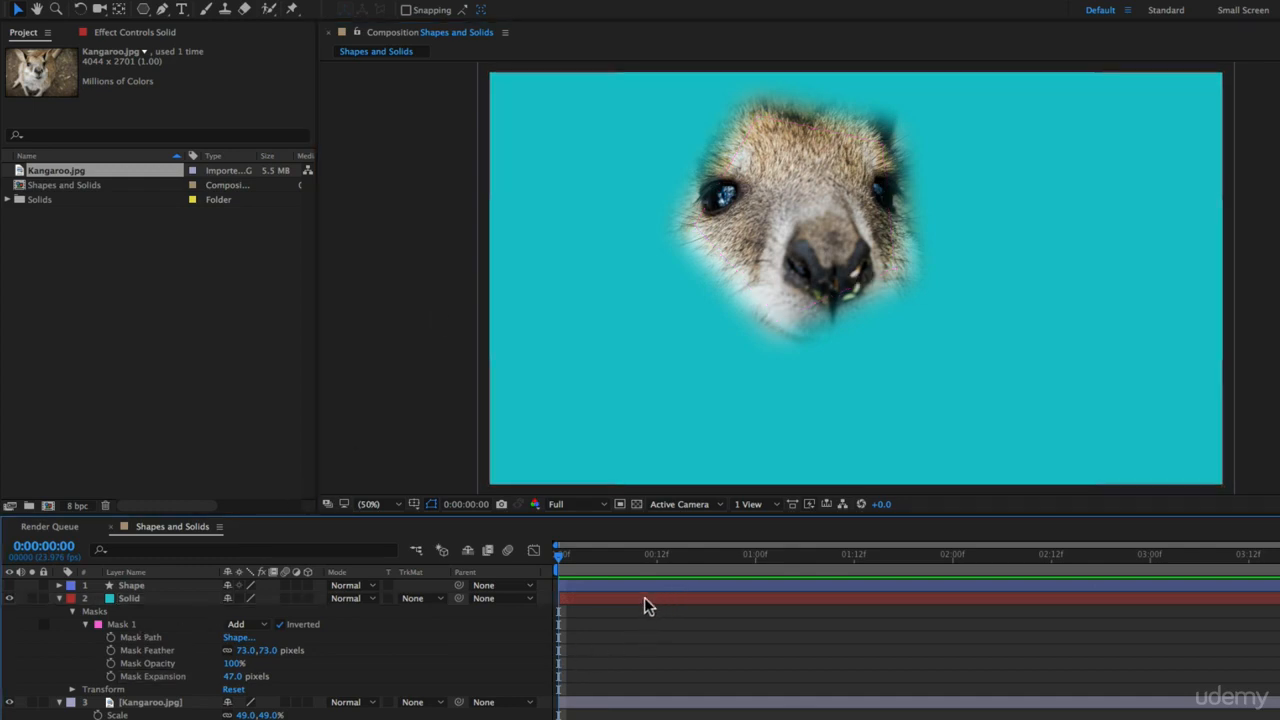
# - Delete the Solid layer and create a new 1920 x 1080 solid in black (000000)
pyautogui.press('BackSpace')
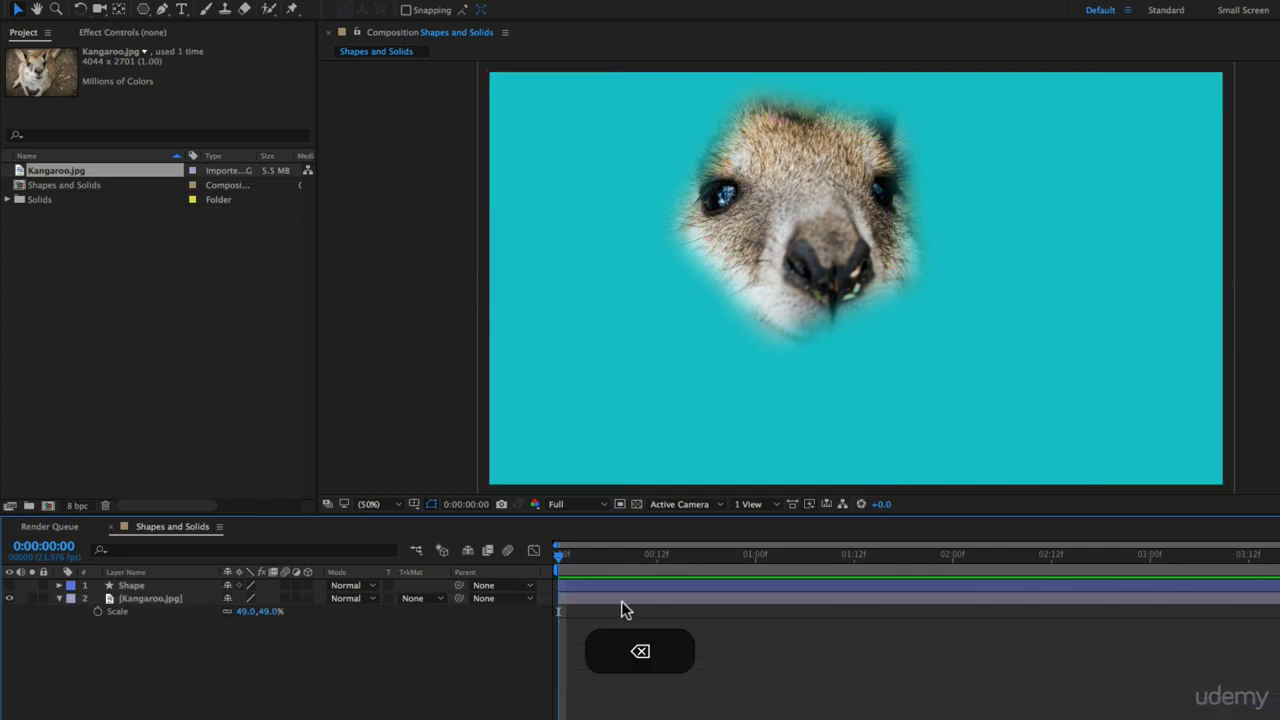
pyautogui.click(143, 9)
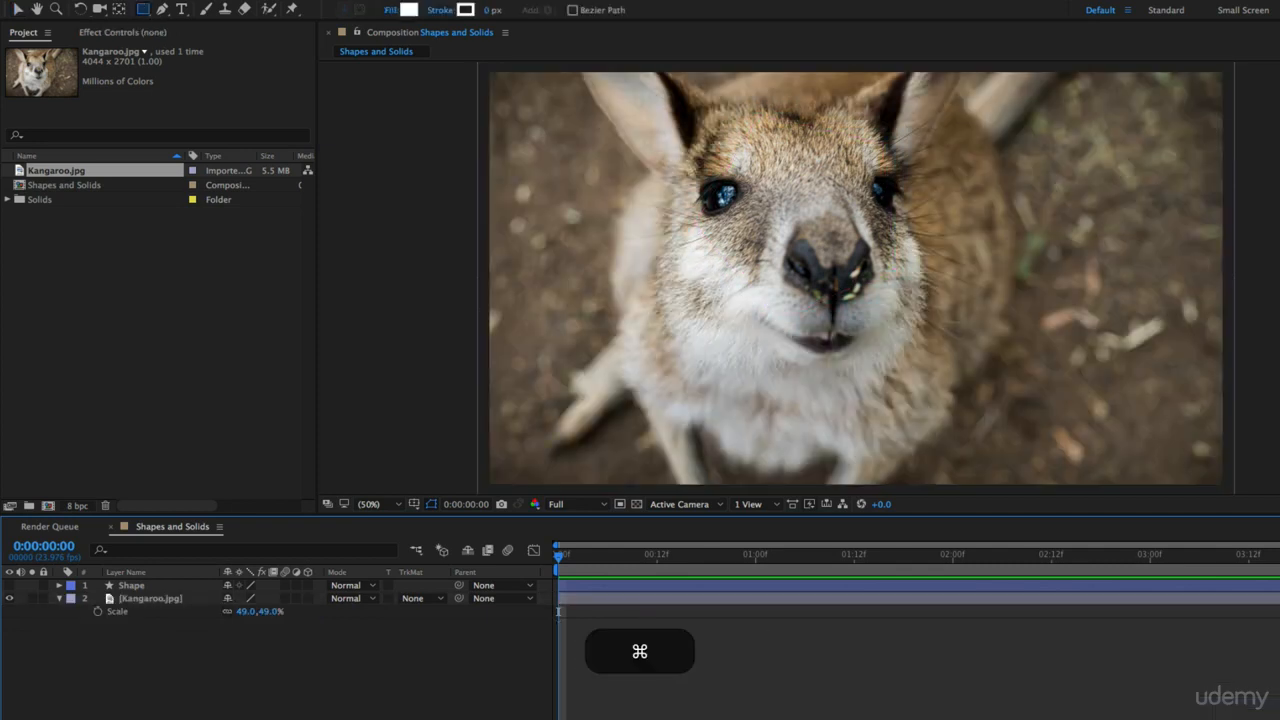
pyautogui.press('super+y')
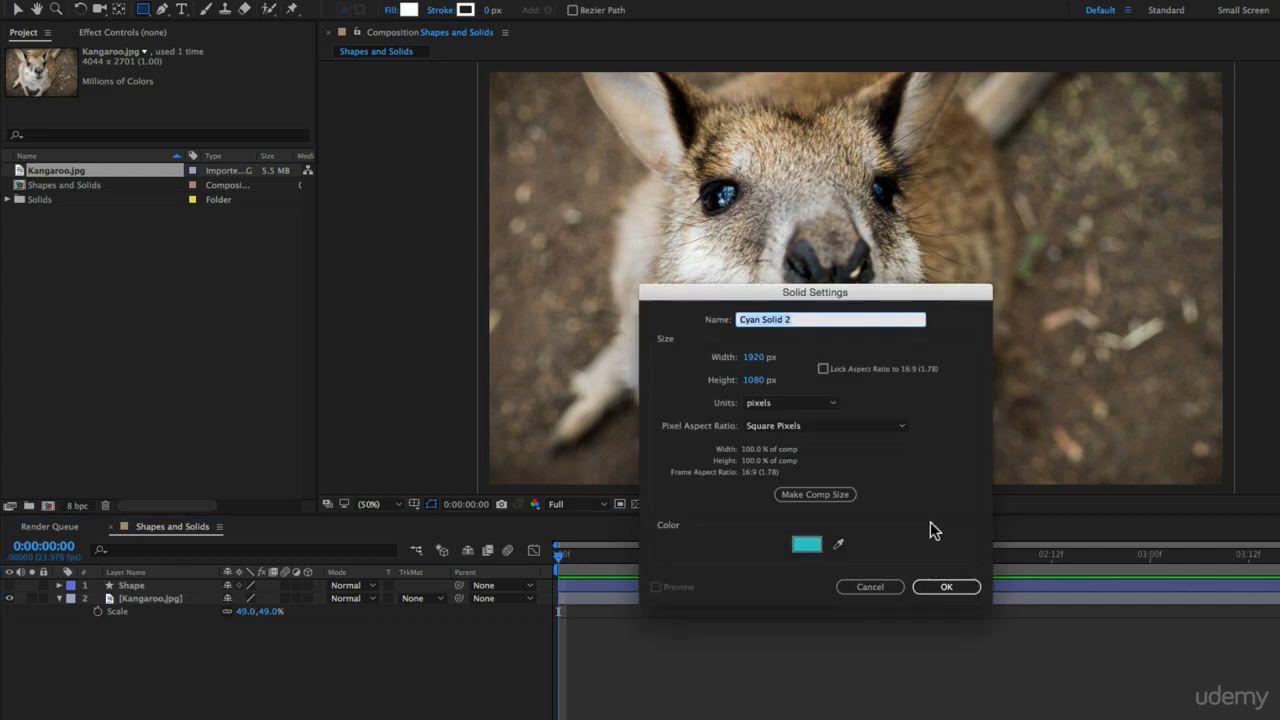
pyautogui.click(815, 552)
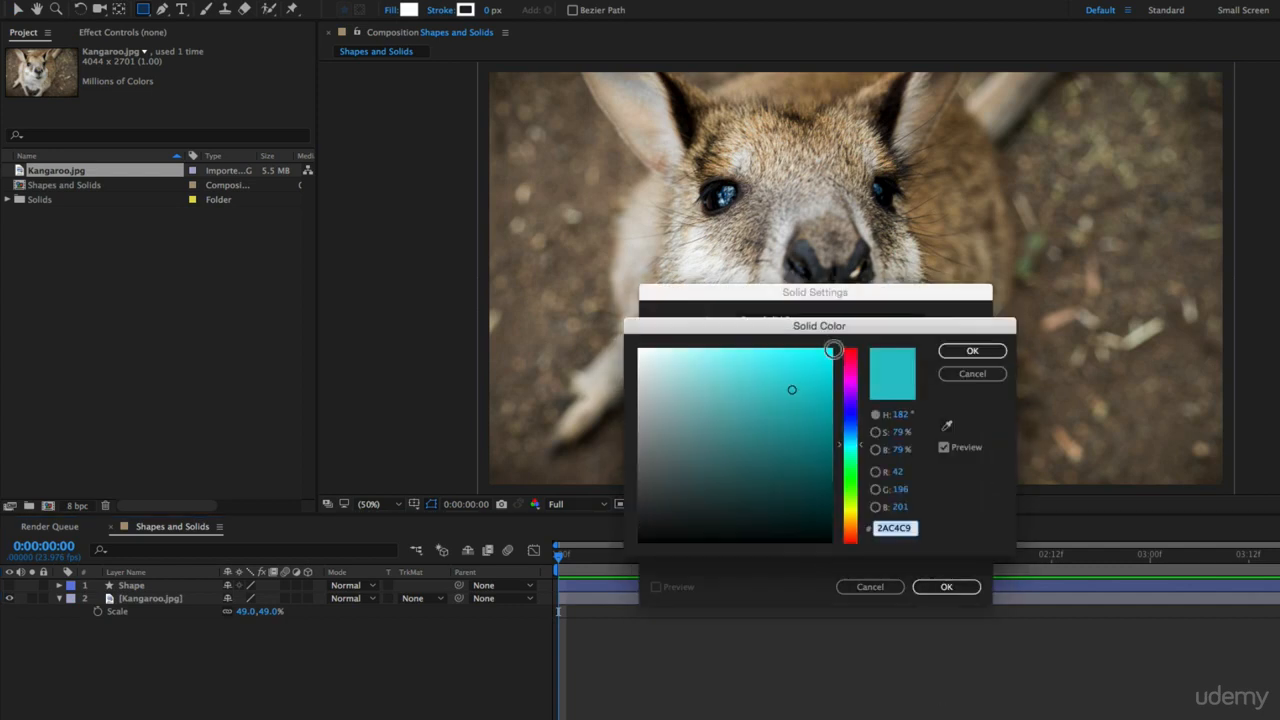
pyautogui.click(720, 453)
pyautogui.moveTo(675, 487); pyautogui.dragTo(568, 572)
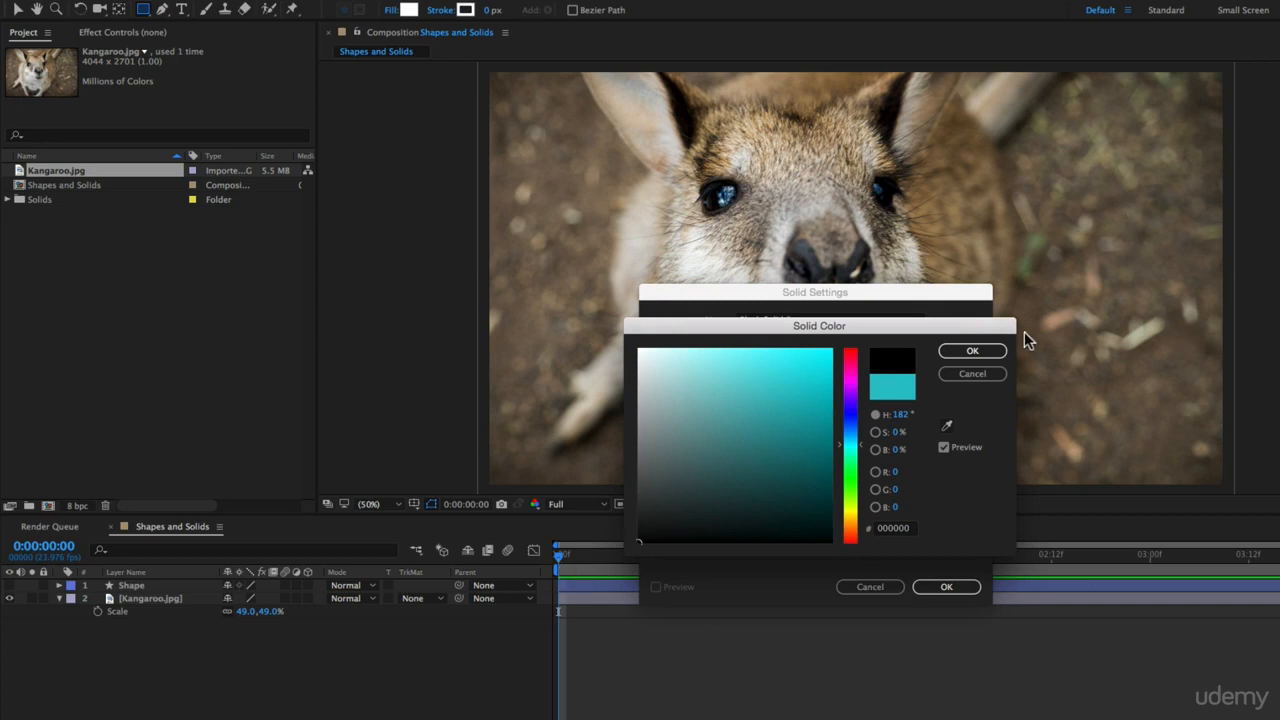
pyautogui.click(970, 351)
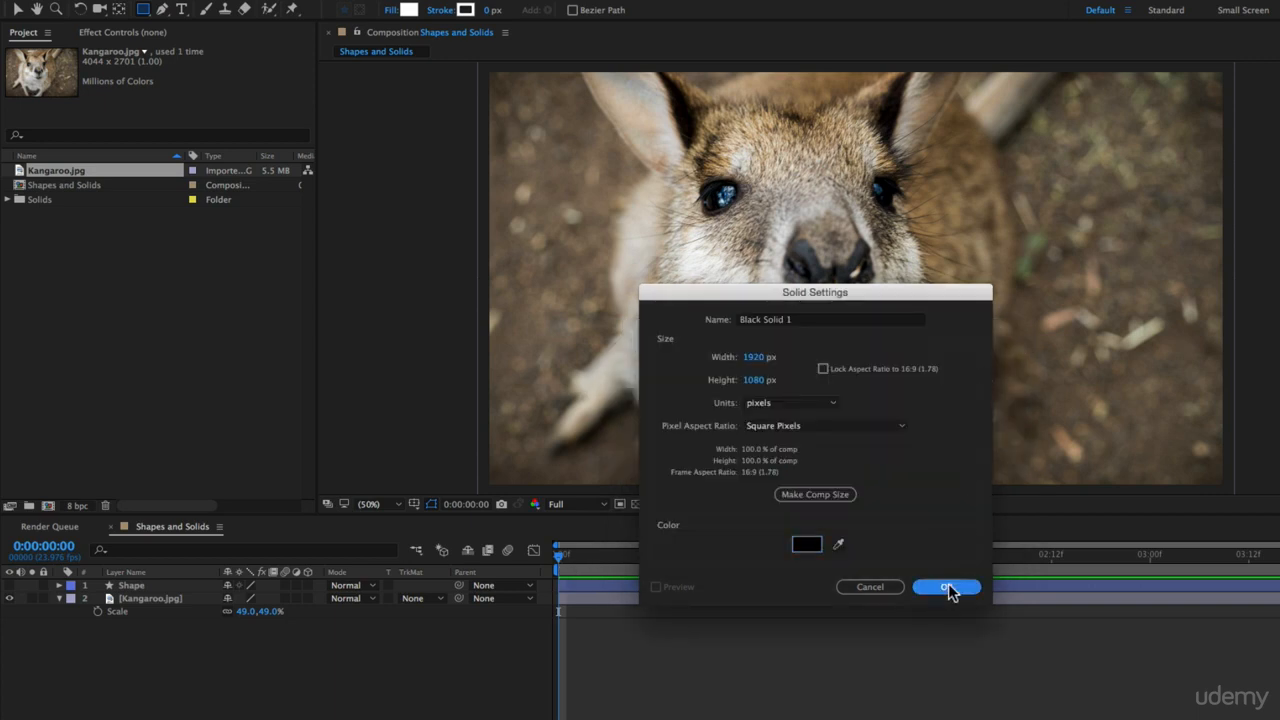
pyautogui.click(948, 587)
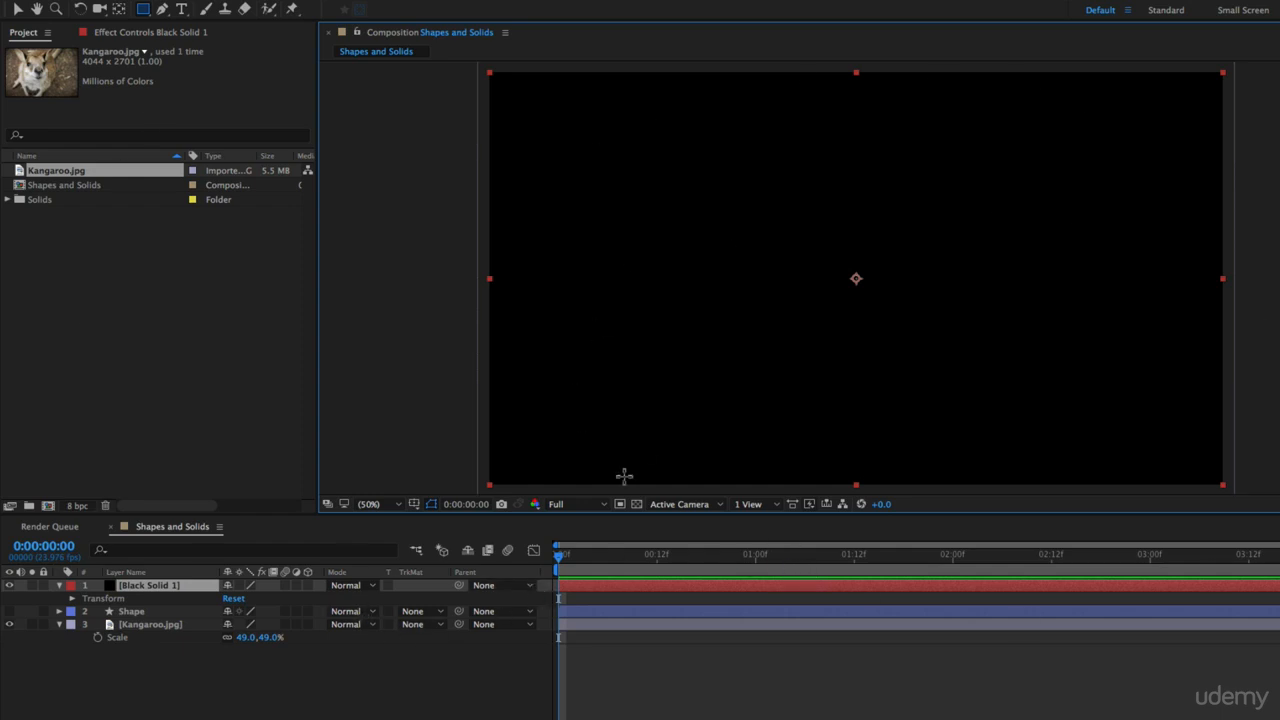
# - Add a full-frame ellipse mask to the black solid and set it to Inverted
pyautogui.moveTo(145, 12); pyautogui.dragTo(177, 46)
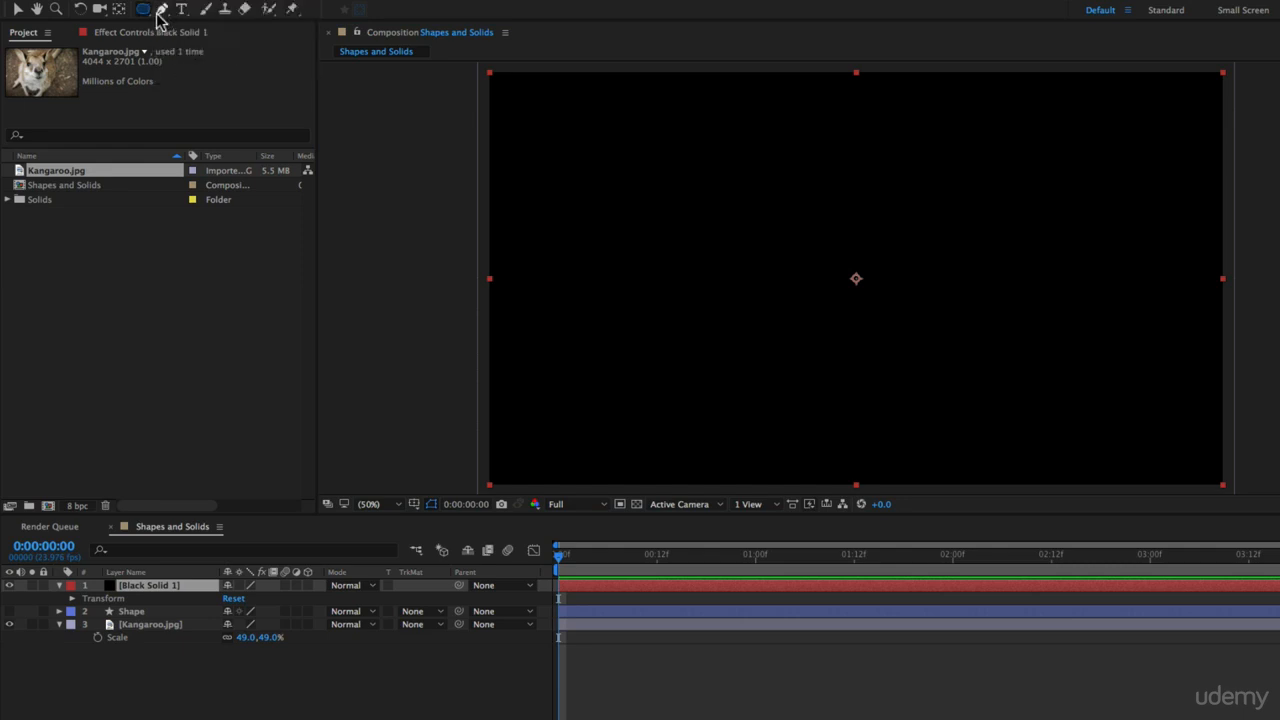
pyautogui.doubleClick(143, 10)
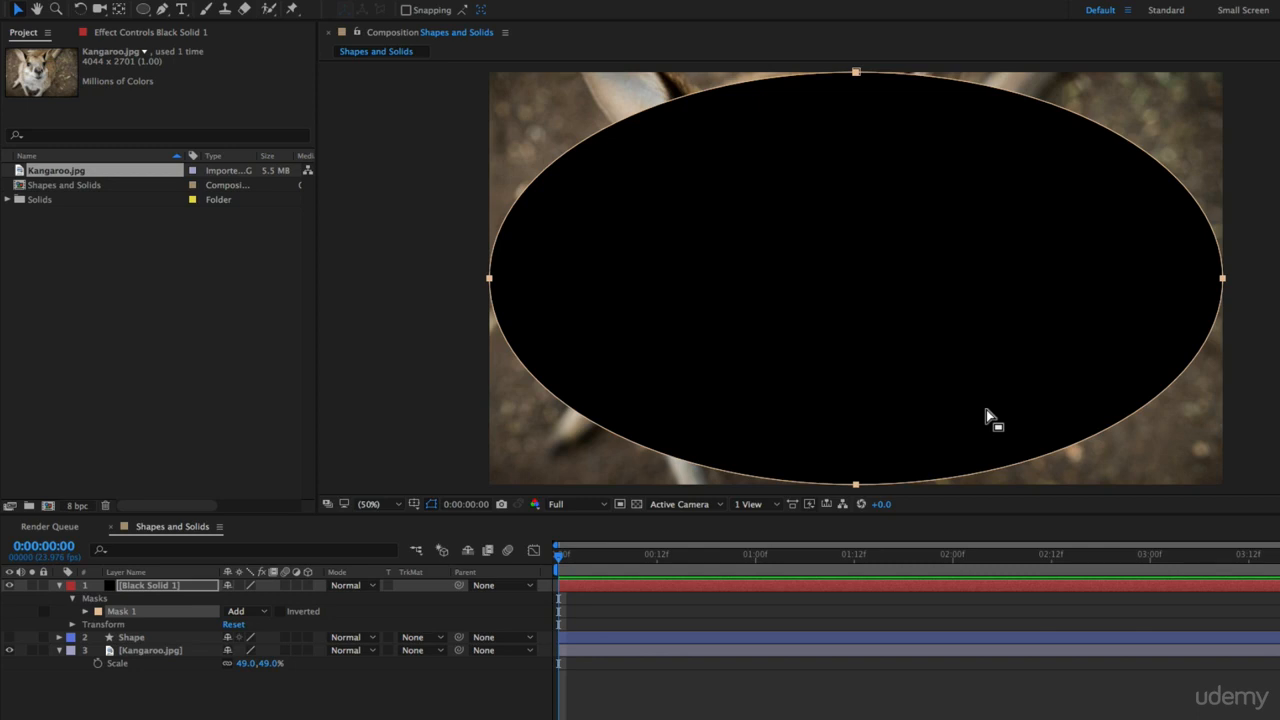
pyautogui.click(281, 611)
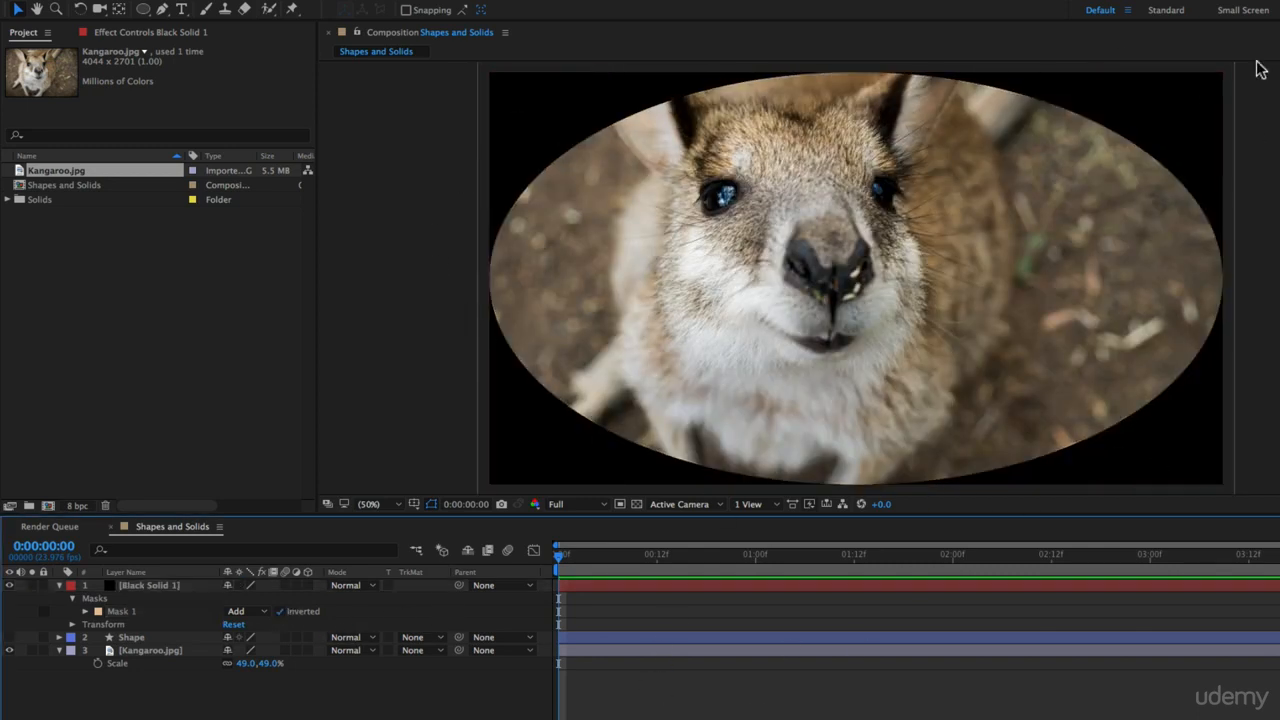
# - Turn the black solid into a soft vignette with a Mask Feather of 476 pixels and a Mask Opacity of 50%
pyautogui.click(85, 611)
pyautogui.moveTo(252, 637); pyautogui.dragTo(657, 667)
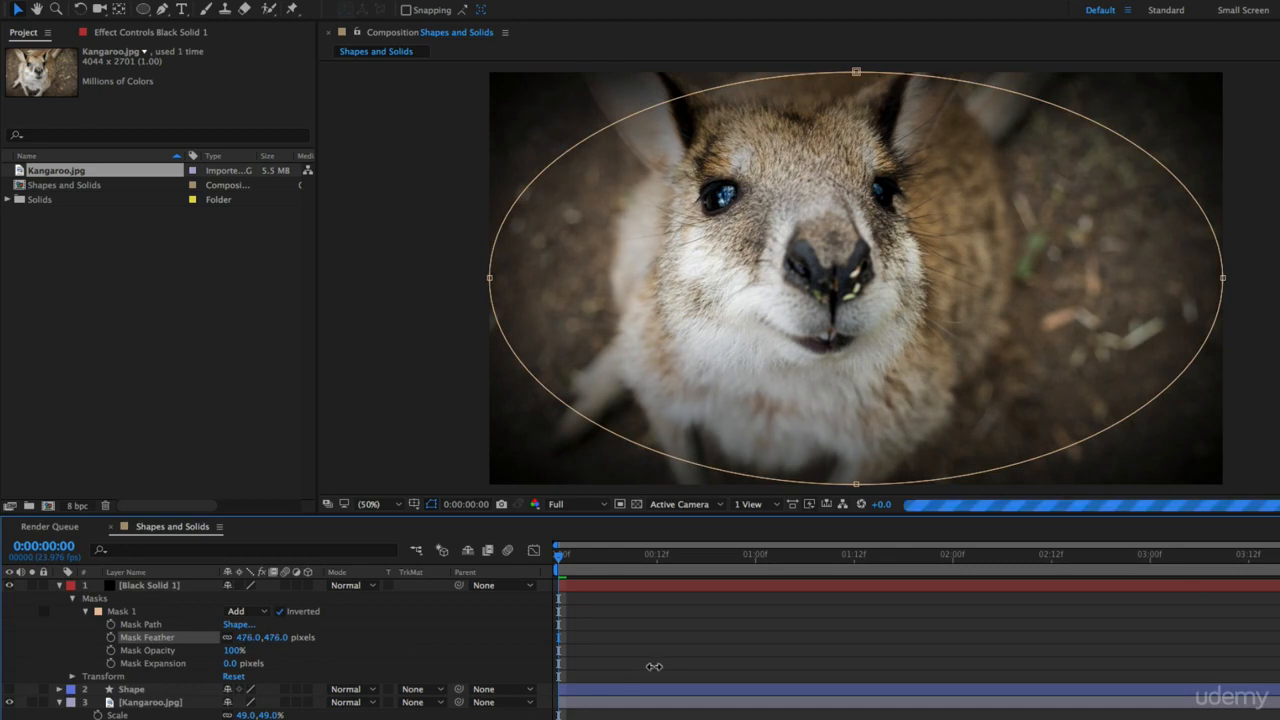
pyautogui.click(802, 635)
pyautogui.moveTo(232, 651); pyautogui.dragTo(208, 666)
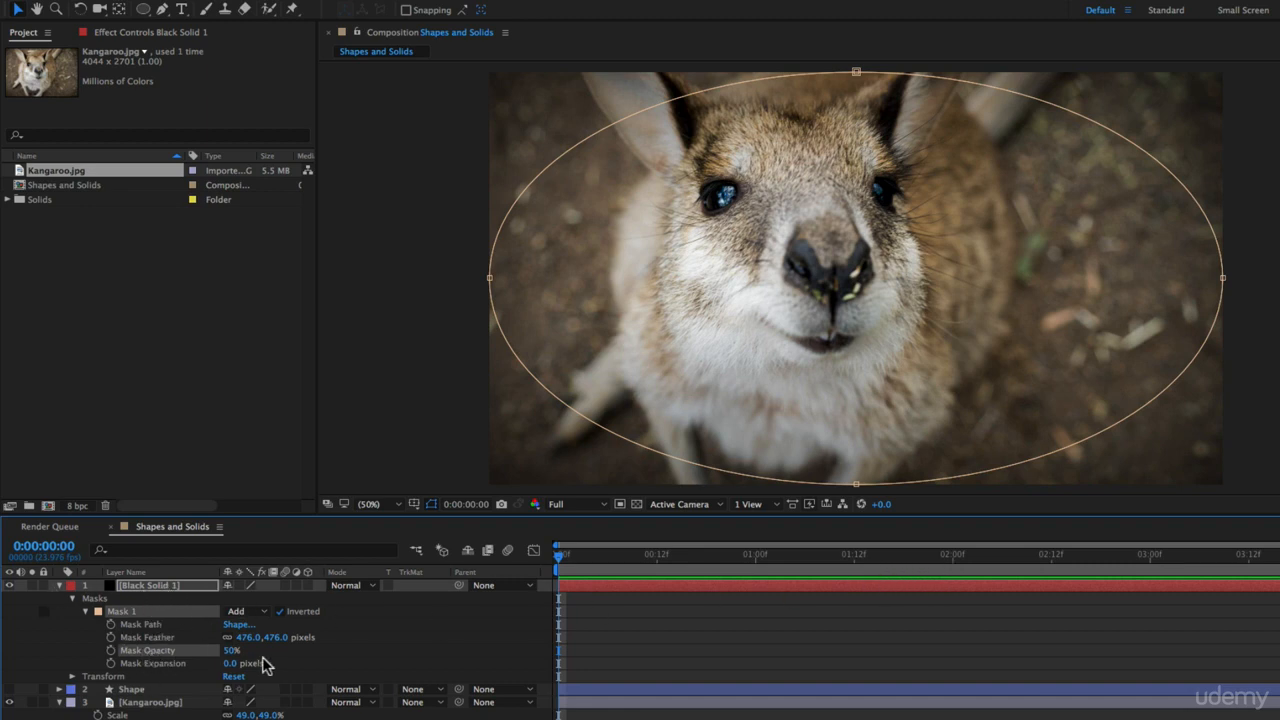
pyautogui.click(85, 611)
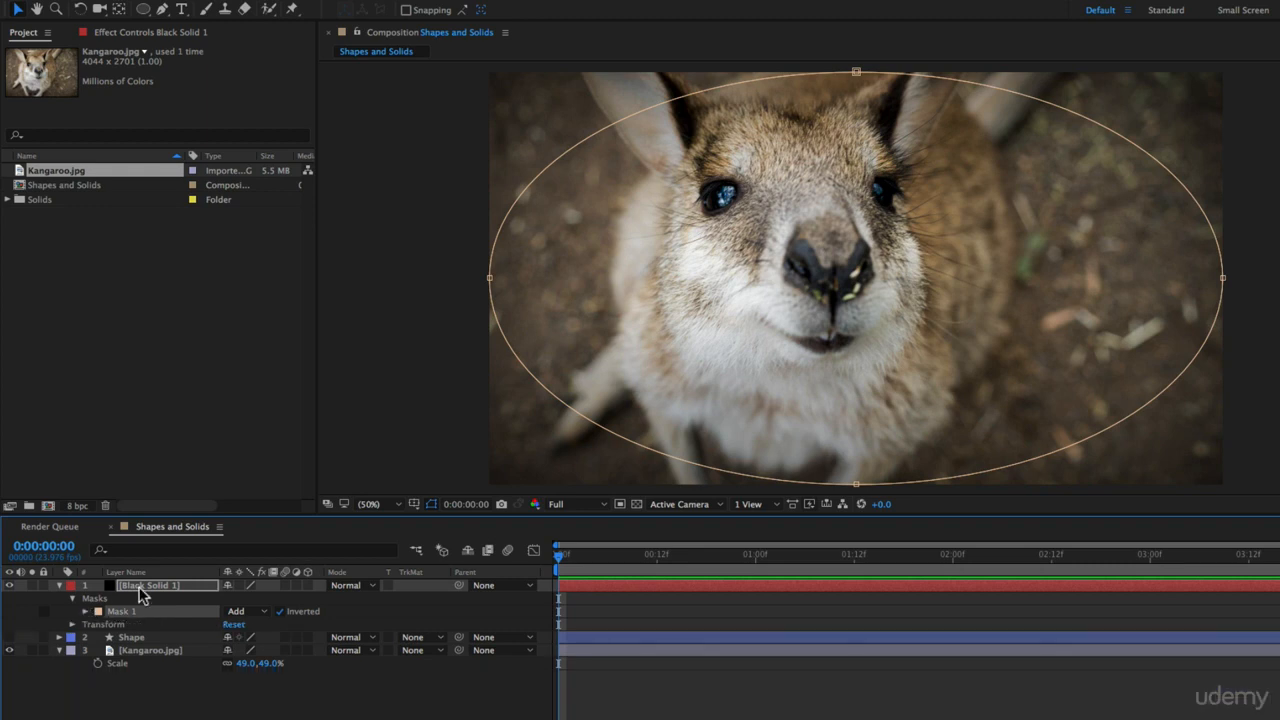
# - Try changing the black solid's overall layer opacity in its Transform properties, and undo the change
pyautogui.click(140, 587)
pyautogui.click(71, 624)
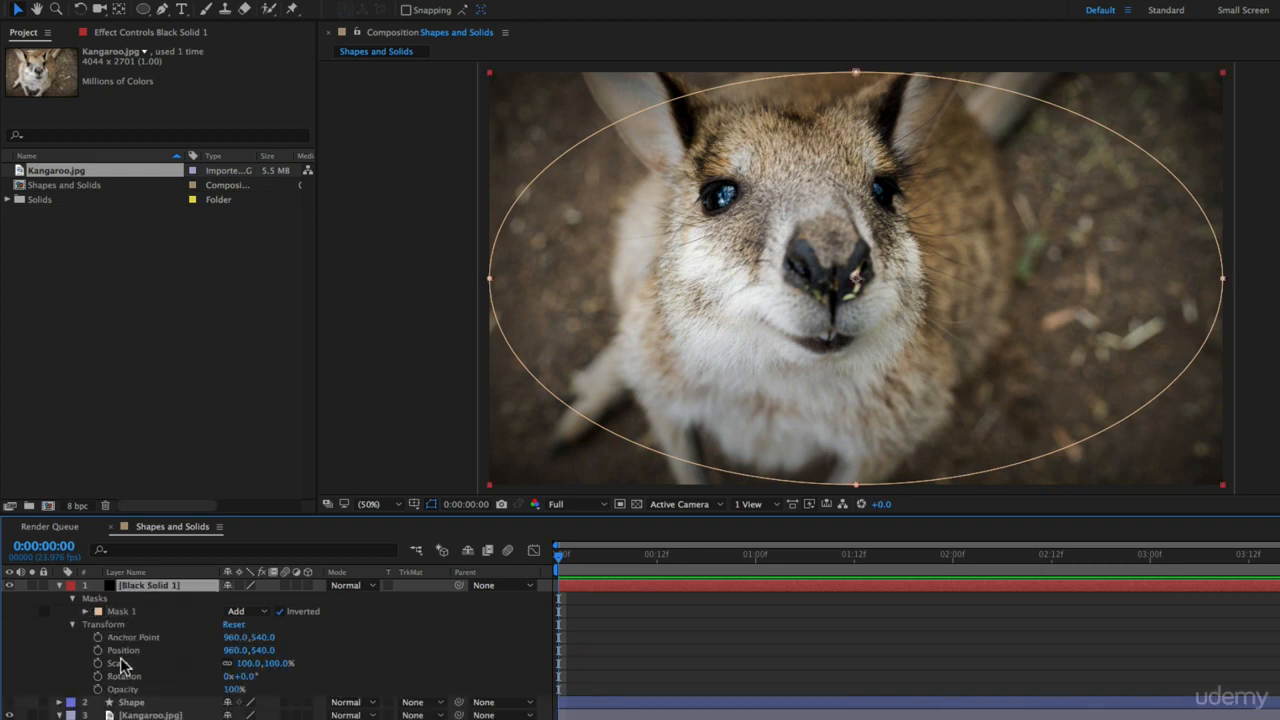
pyautogui.moveTo(235, 690)
pyautogui.mouseDown()
pyautogui.moveTo(163, 692)
pyautogui.moveTo(235, 693)
pyautogui.mouseUp()
pyautogui.press('super+z')
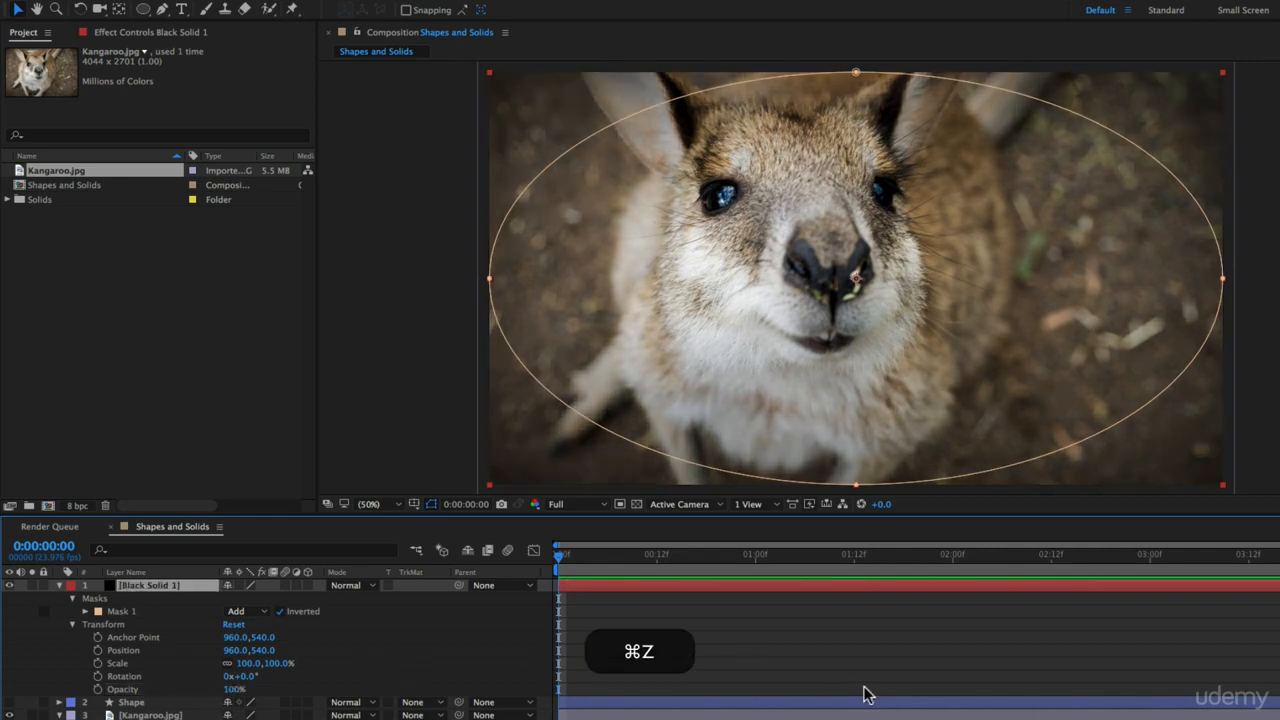
# - Toggle the black solid's visibility to compare the kangaroo image with and without the vignette
pyautogui.click(728, 655)
pyautogui.click(10, 586)
pyautogui.click(10, 586)
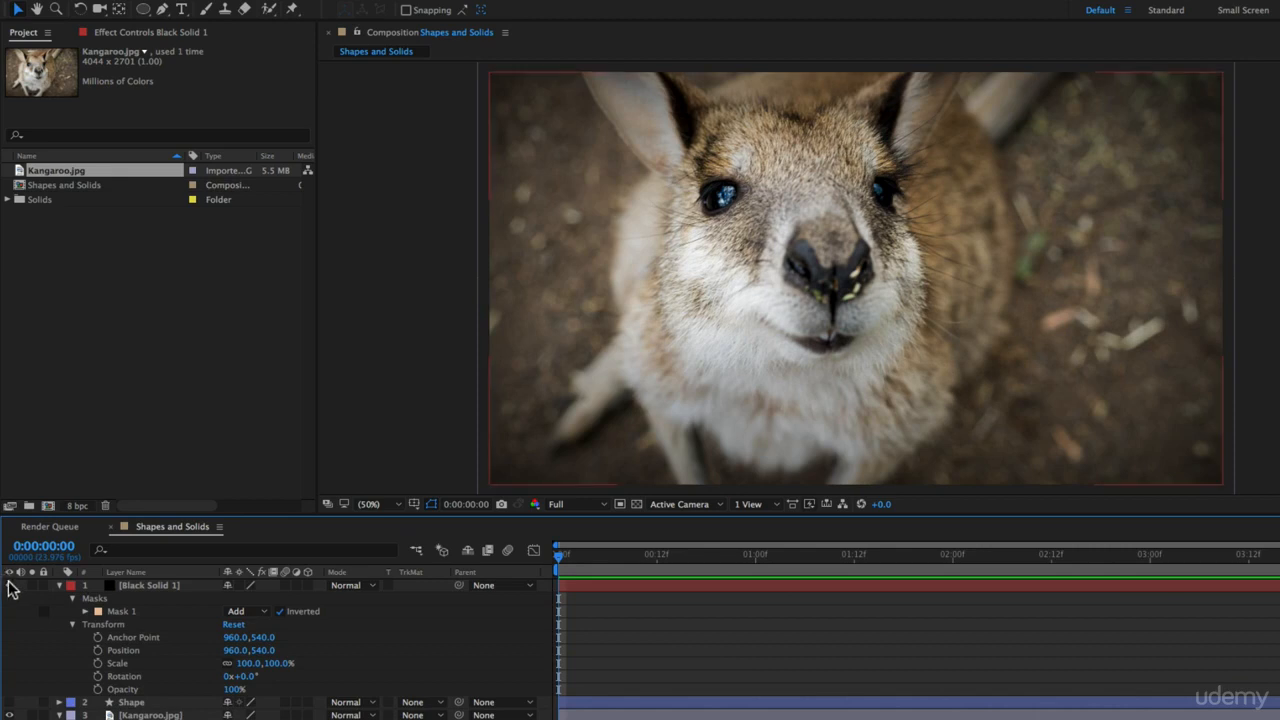
pyautogui.click(10, 586)
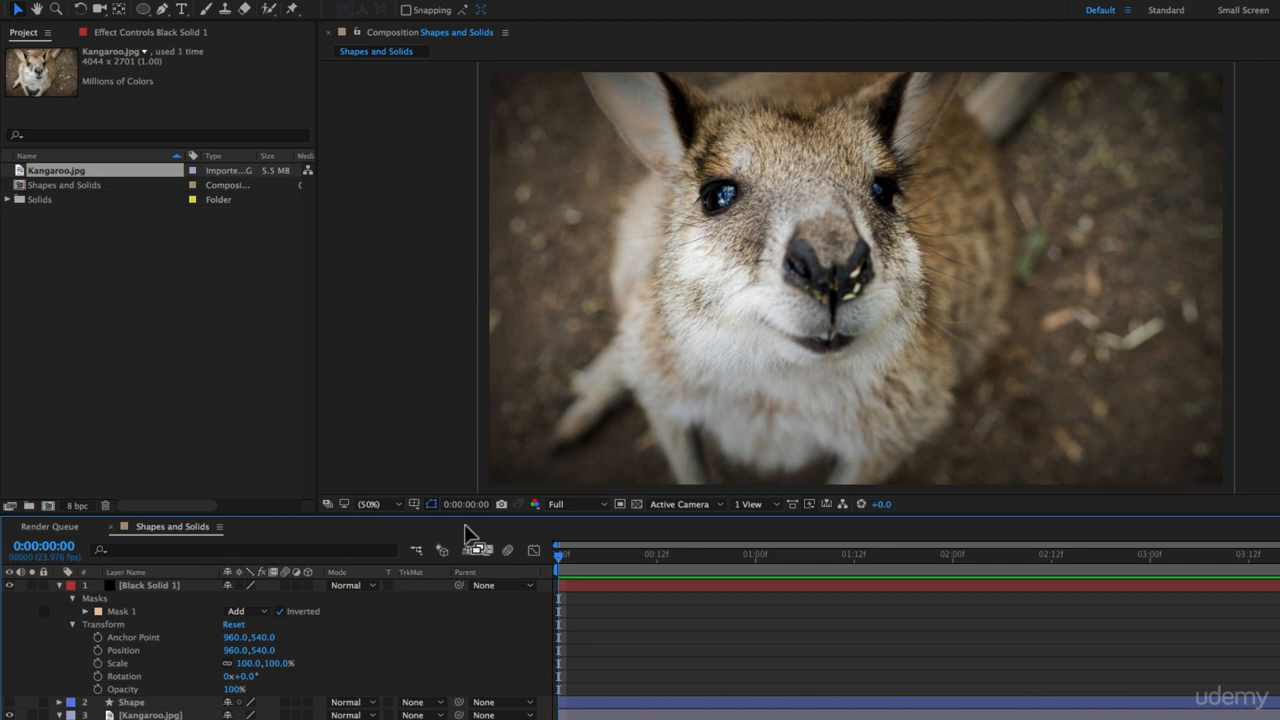
# - Hide and show the black solid once more to judge how its darkened edges affect the kangaroo image
pyautogui.click(10, 586)
pyautogui.click(8, 587)
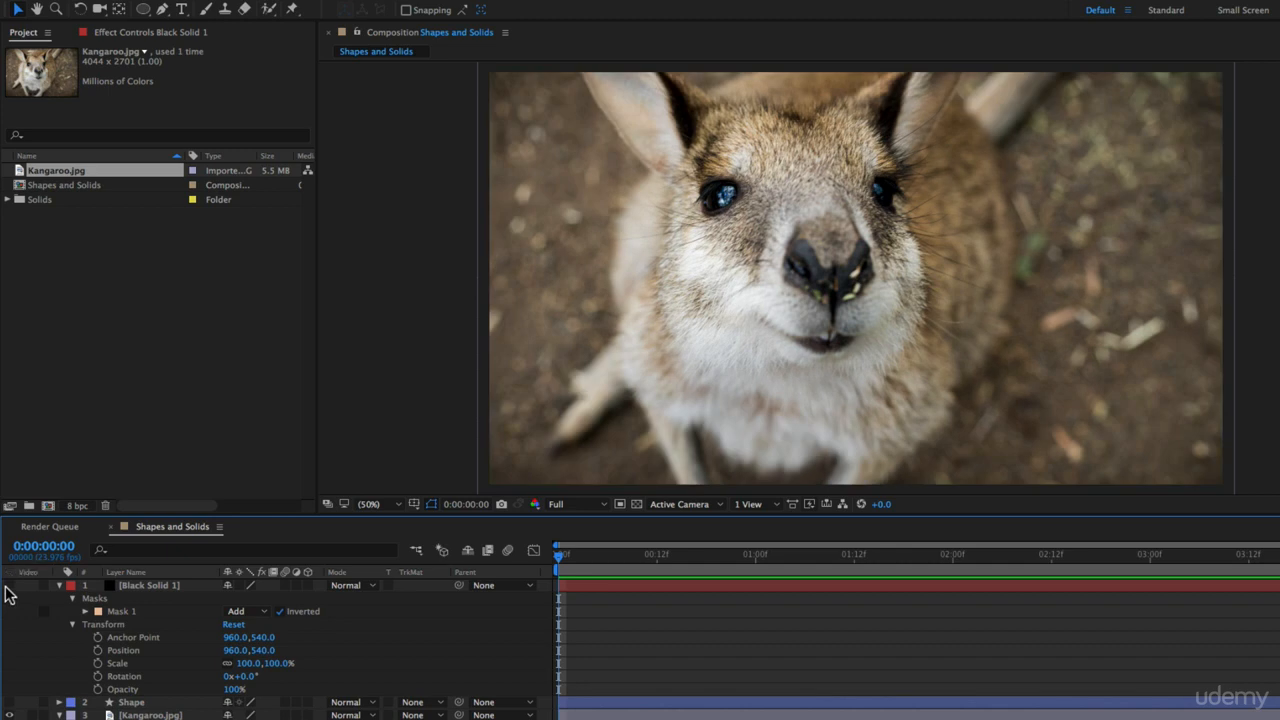
pyautogui.click(8, 587)
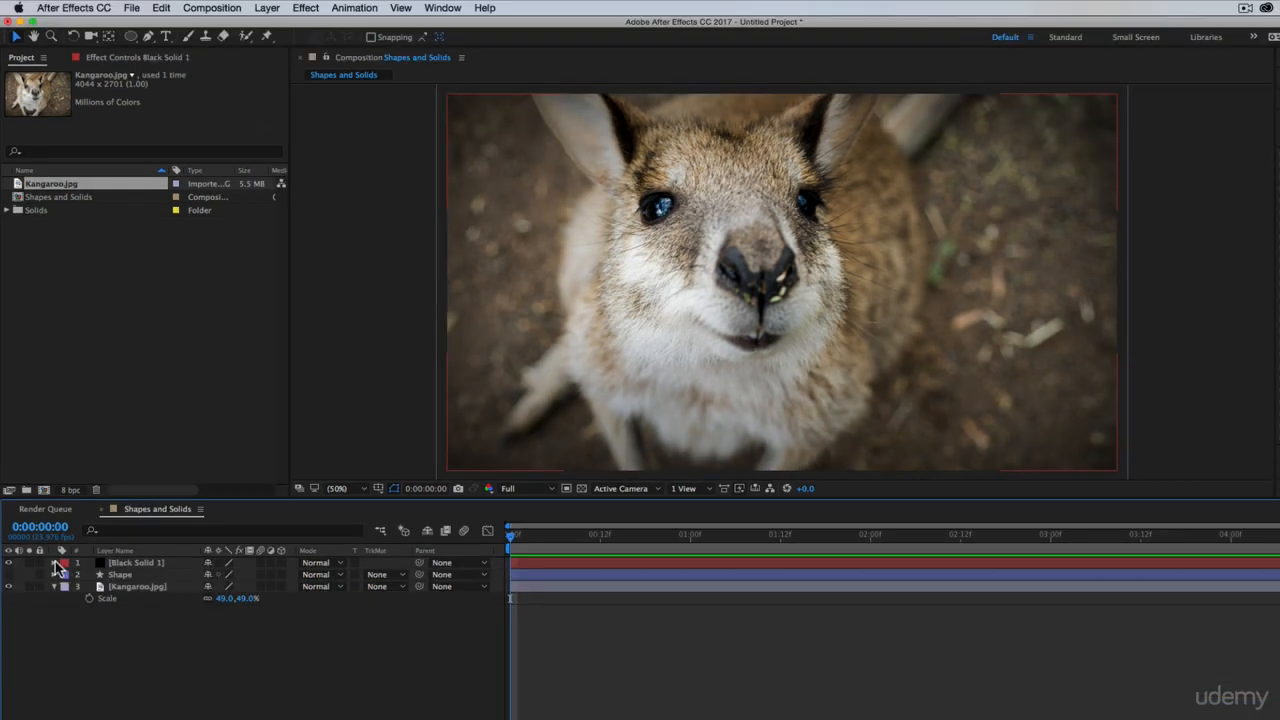
# - Reveal Mask 1's properties on the black solid and set a 0-pixel Mask Expansion keyframe at 0:00:01:00
pyautogui.click(55, 563)
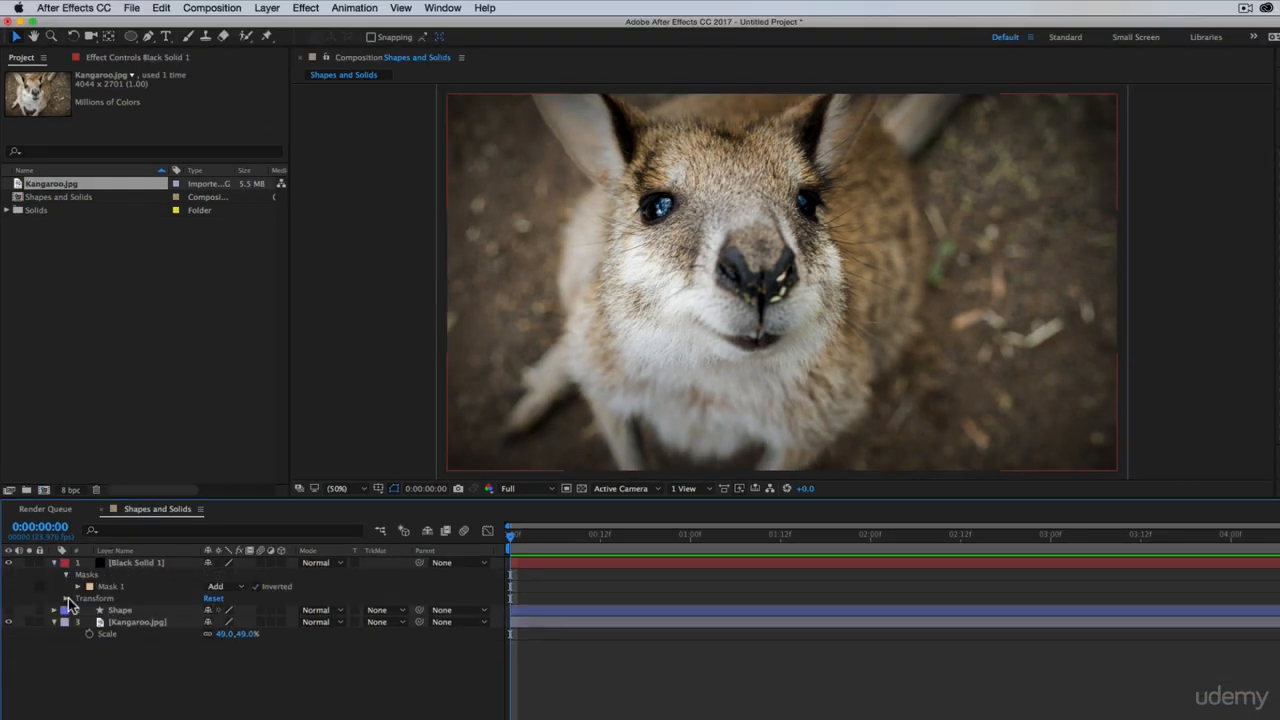
pyautogui.click(77, 587)
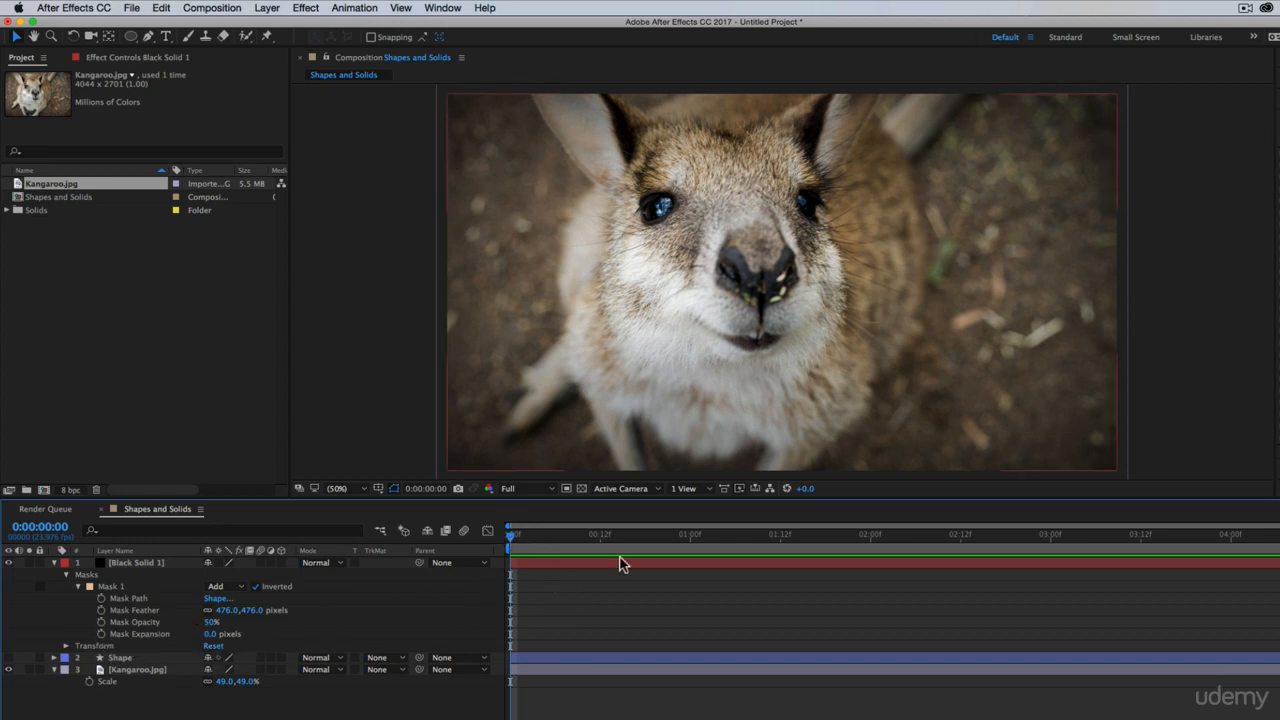
pyautogui.click(691, 535)
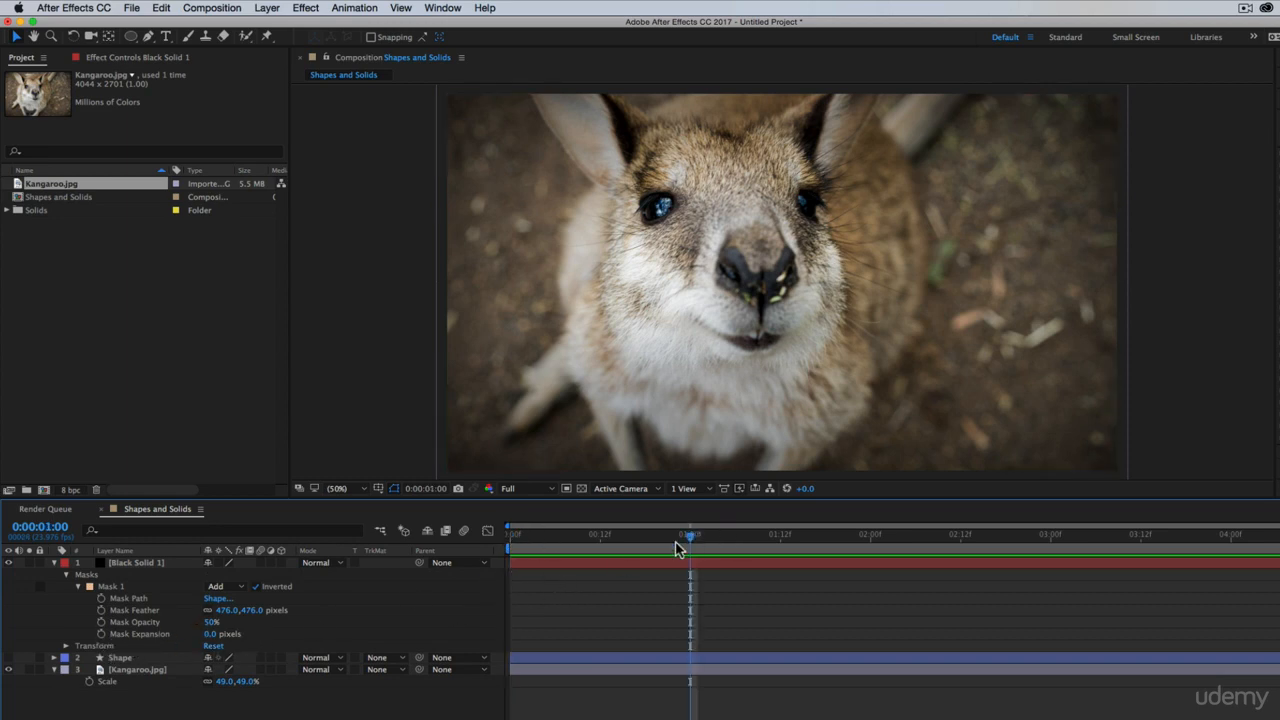
pyautogui.click(101, 634)
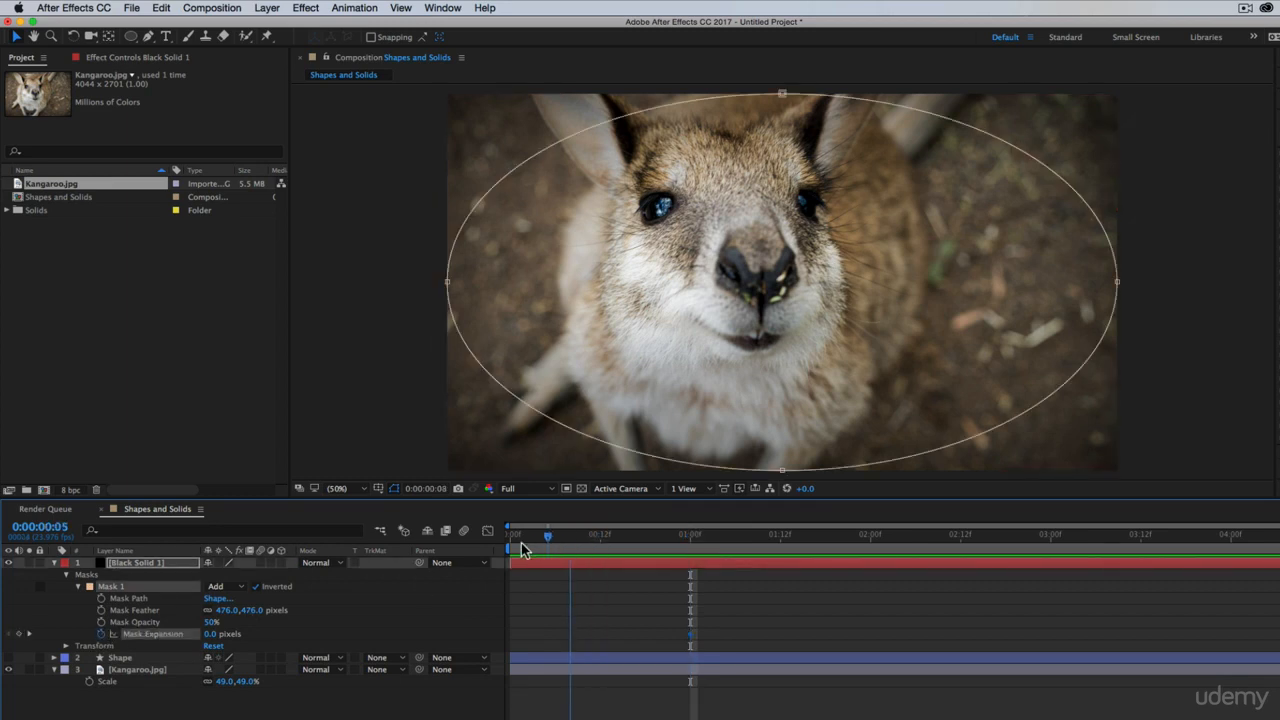
# - At the composition start, keyframe Mask Expansion at -528 pixels and set Mask Opacity to 100% so the solid covers the image
pyautogui.press('Home')
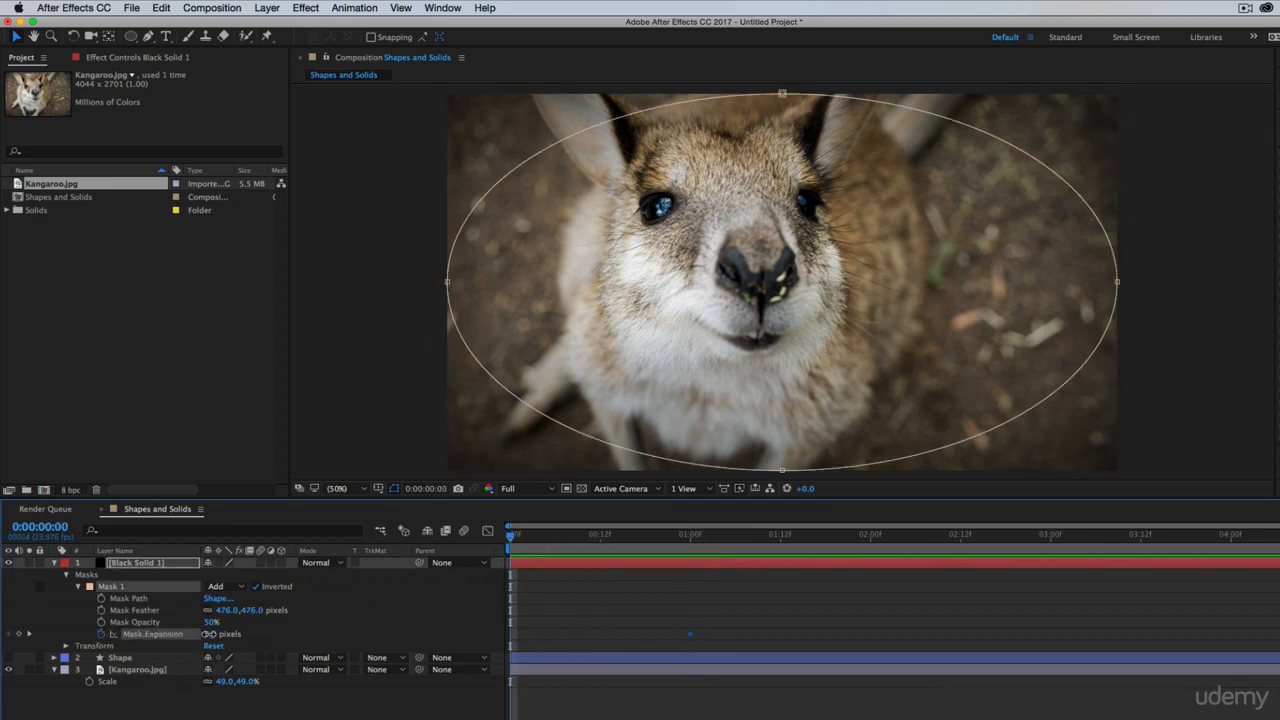
pyautogui.moveTo(208, 634); pyautogui.dragTo(5, 672)
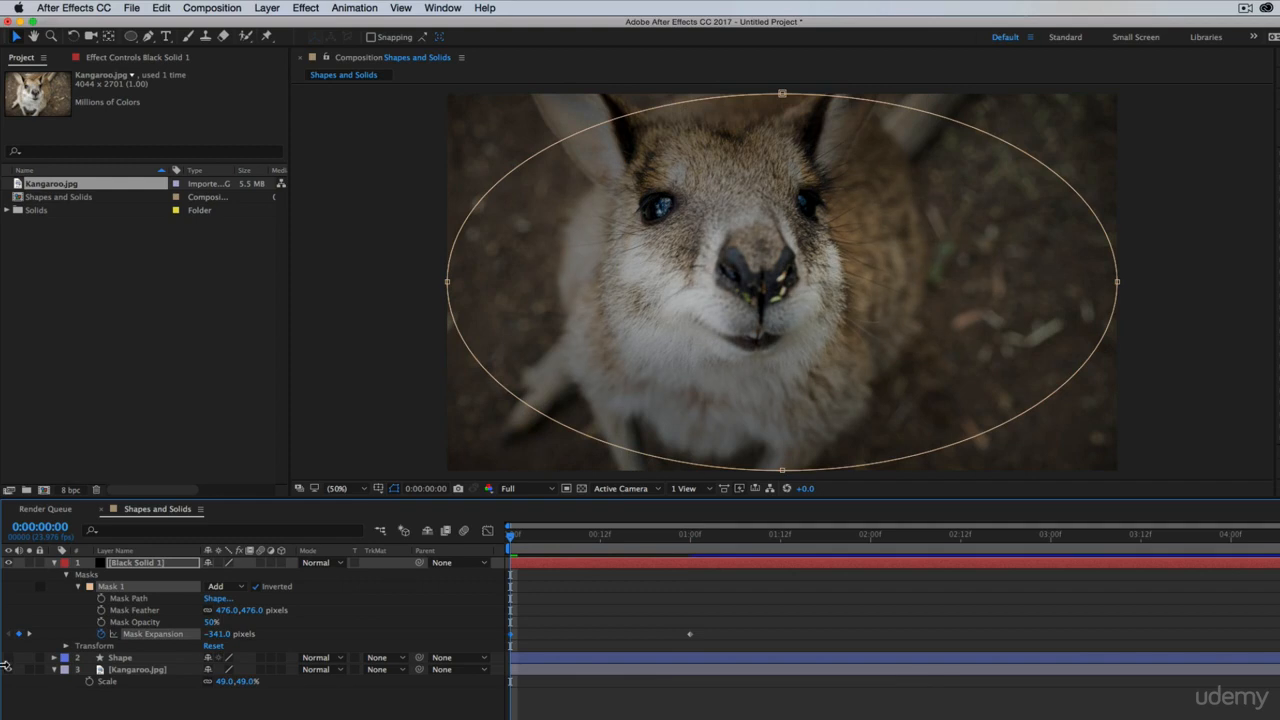
pyautogui.moveTo(209, 623); pyautogui.dragTo(378, 624)
pyautogui.moveTo(214, 634); pyautogui.dragTo(4, 676)
pyautogui.moveTo(105, 682); pyautogui.dragTo(130, 670)
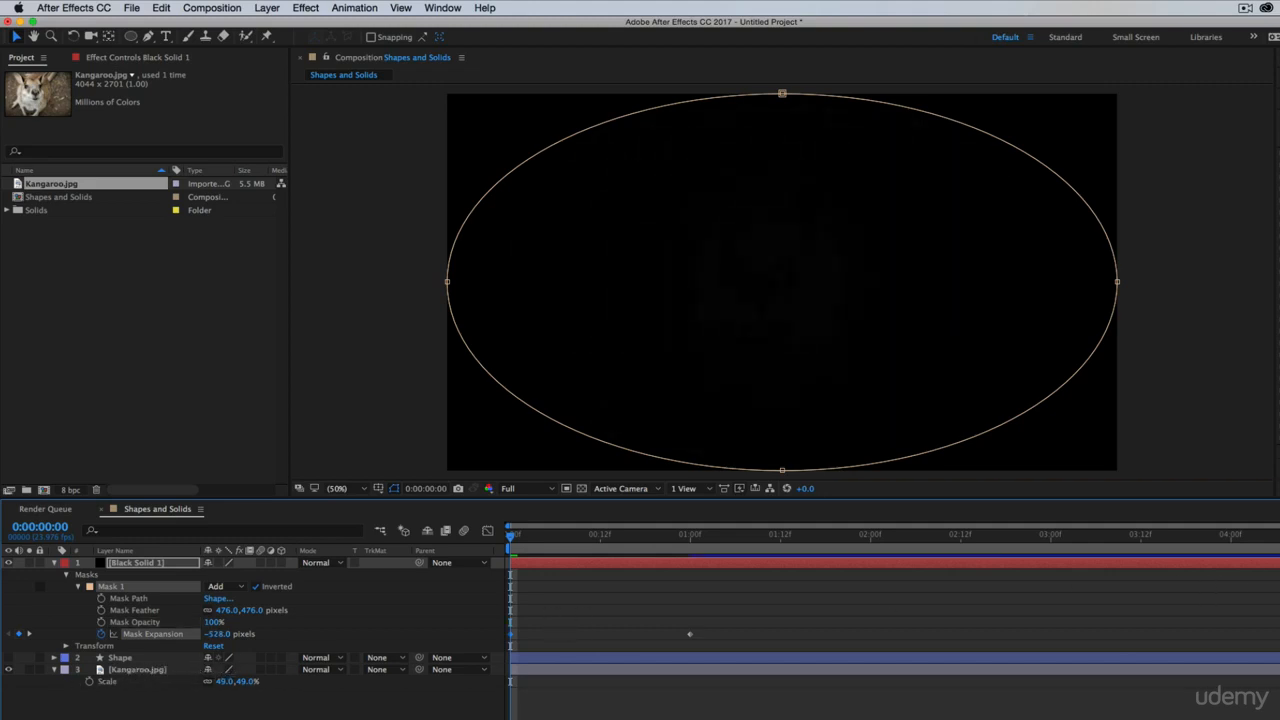
# - Shorten the work area to end at two seconds and preview the mask expansion reveal
pyautogui.moveTo(1277, 549); pyautogui.dragTo(773, 564)
pyautogui.press('space')
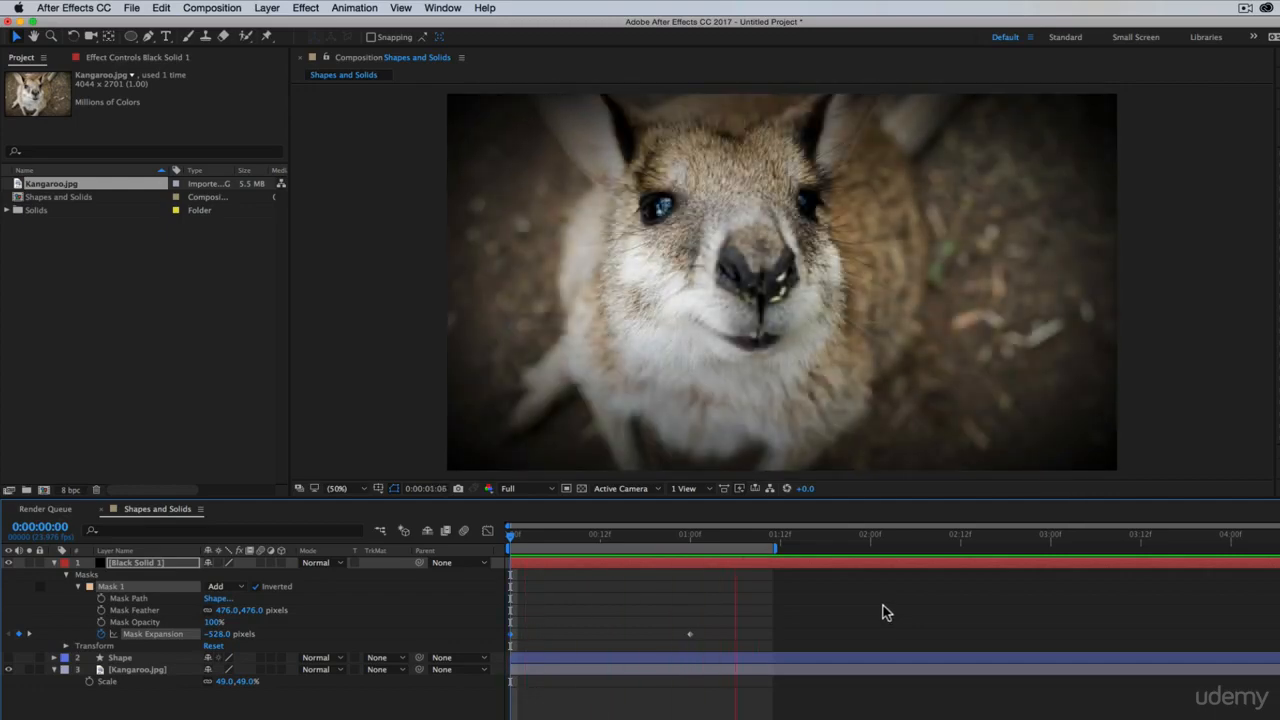
pyautogui.press('space')
pyautogui.moveTo(782, 546); pyautogui.dragTo(871, 546)
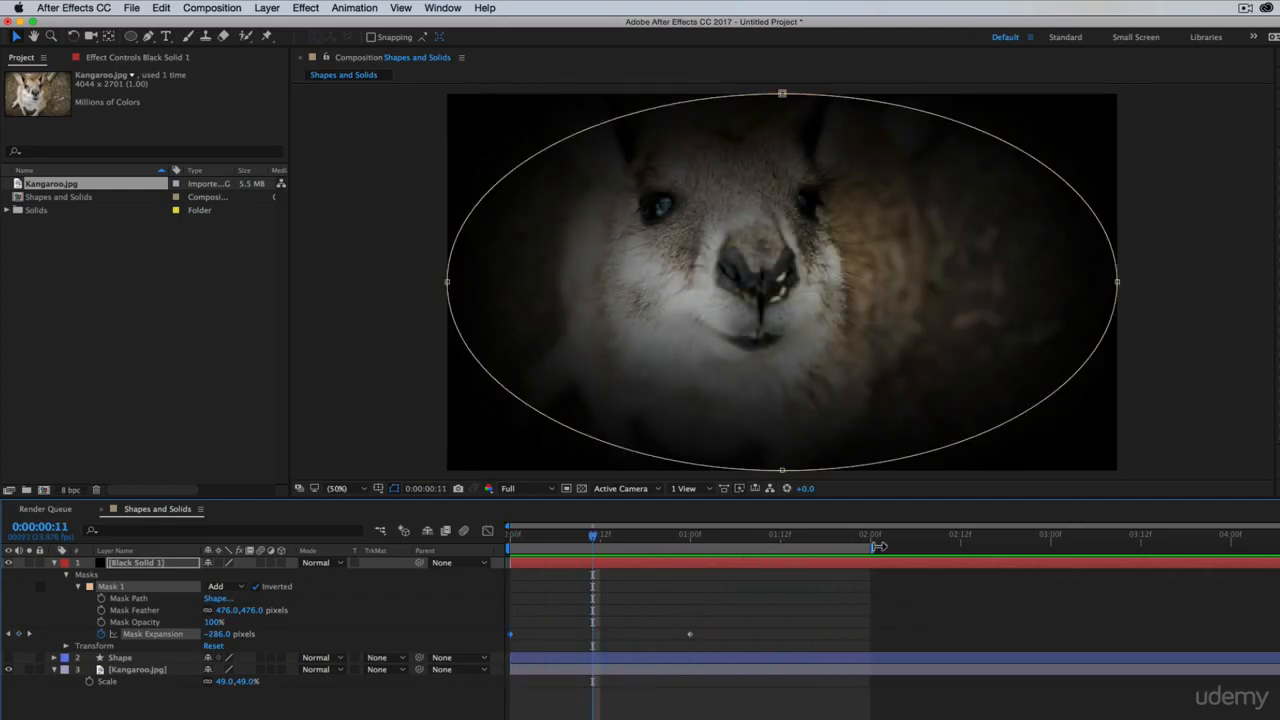
pyautogui.press('space')
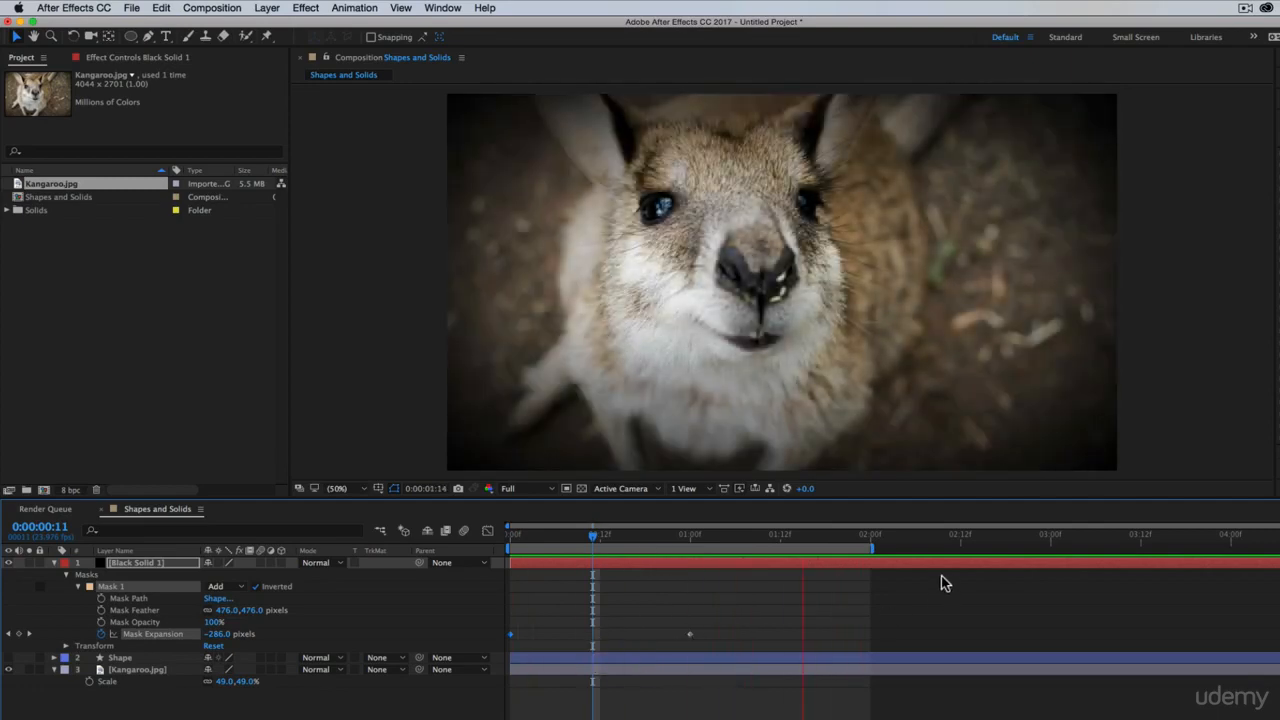
pyautogui.press('space')
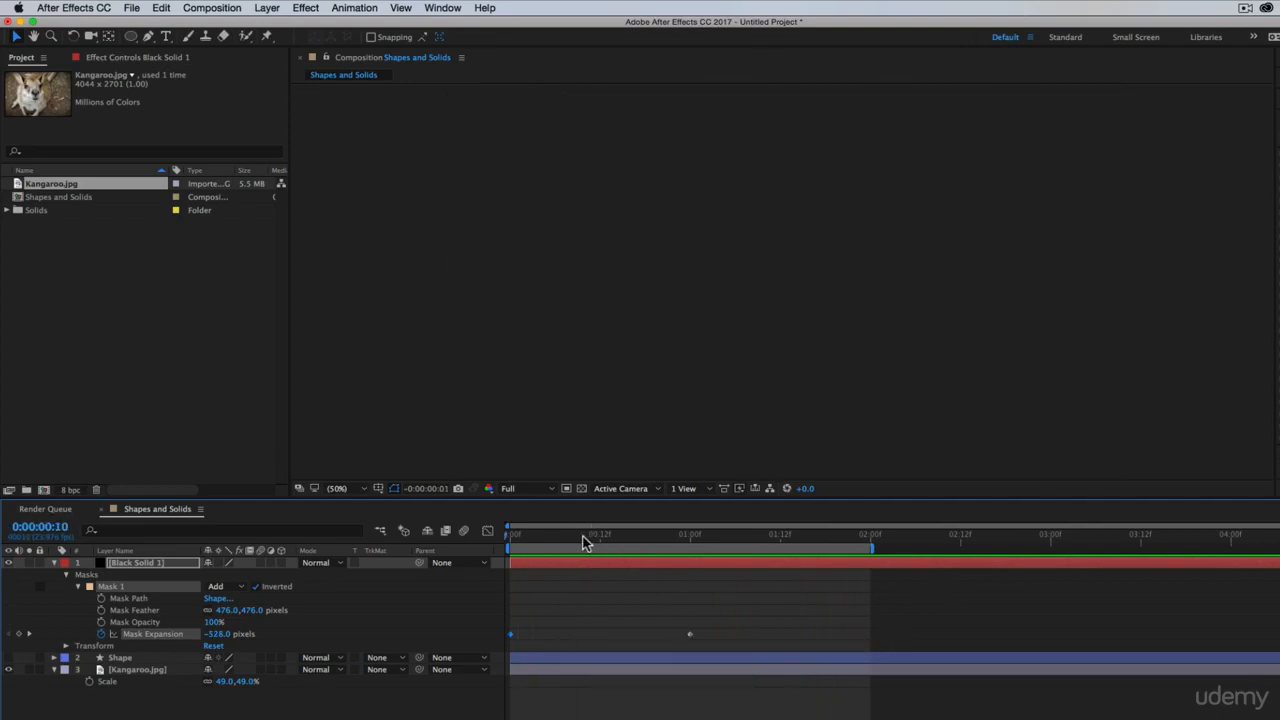
# - Animate the Kangaroo.jpg layer's Scale with keyframes of 49% at the composition start and 53% at 0:00:01:10
pyautogui.press('pagedown')
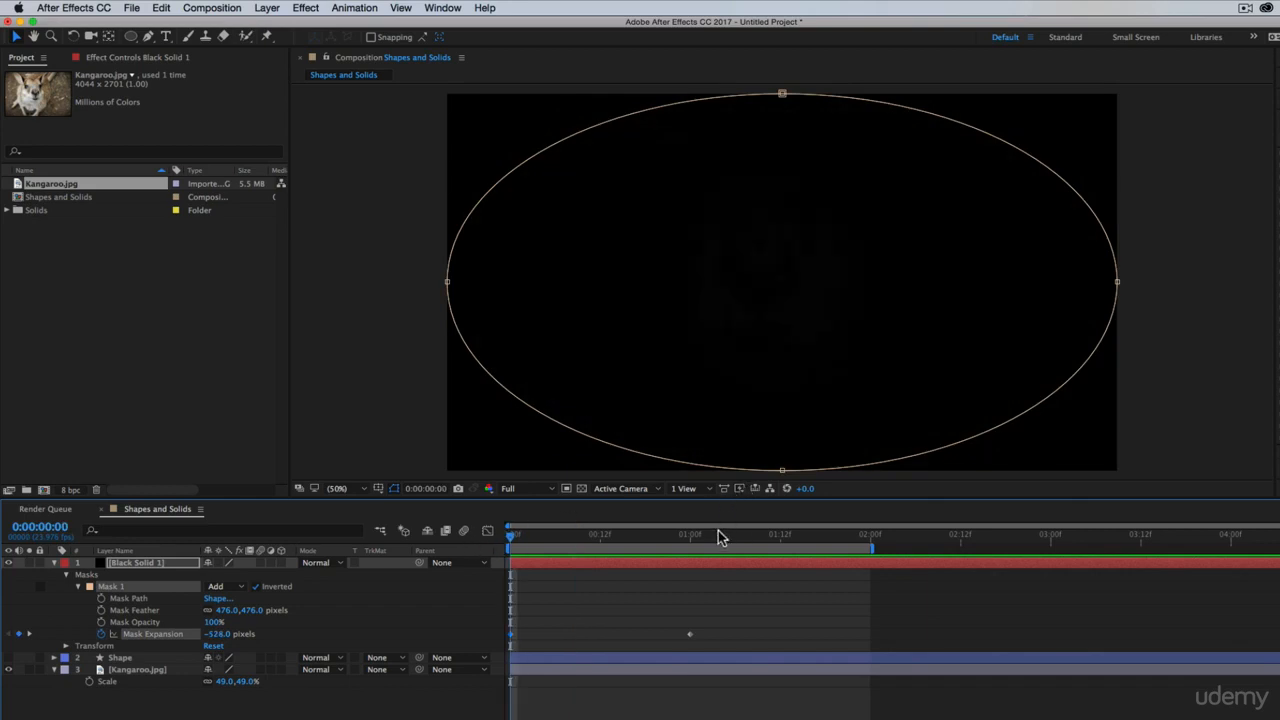
pyautogui.moveTo(720, 534); pyautogui.dragTo(765, 543)
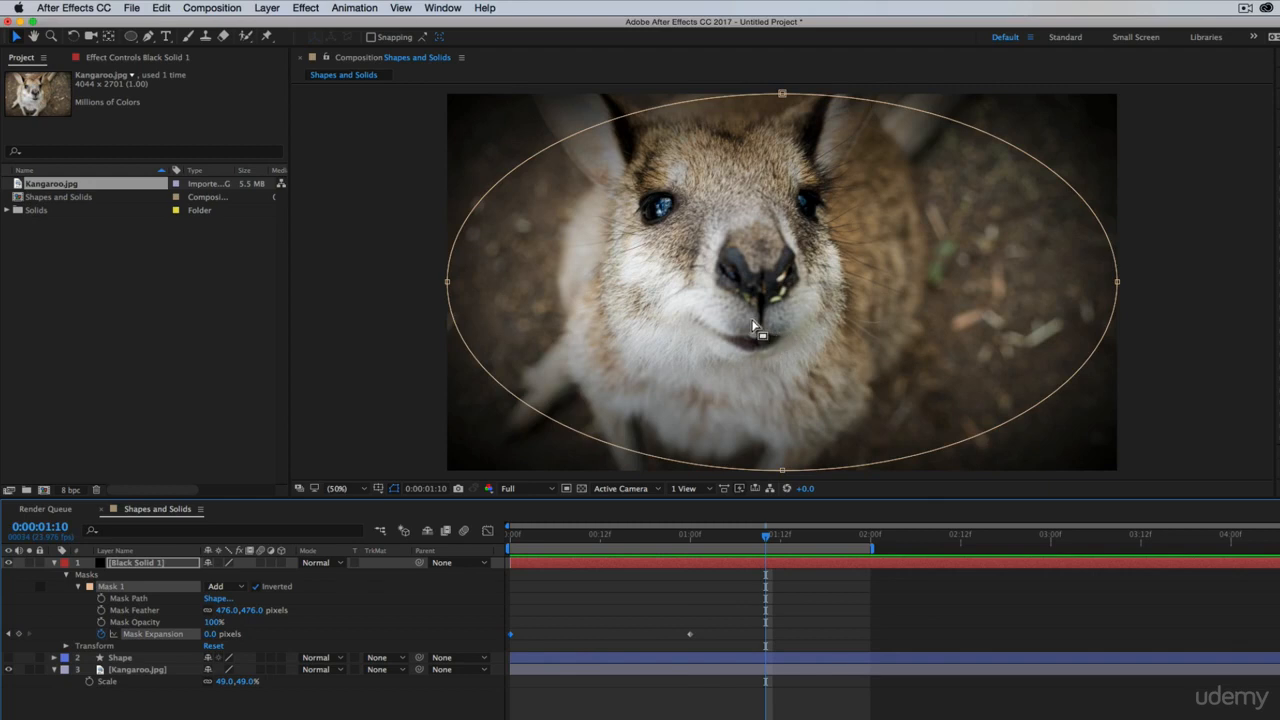
pyautogui.click(538, 670)
pyautogui.press('s')
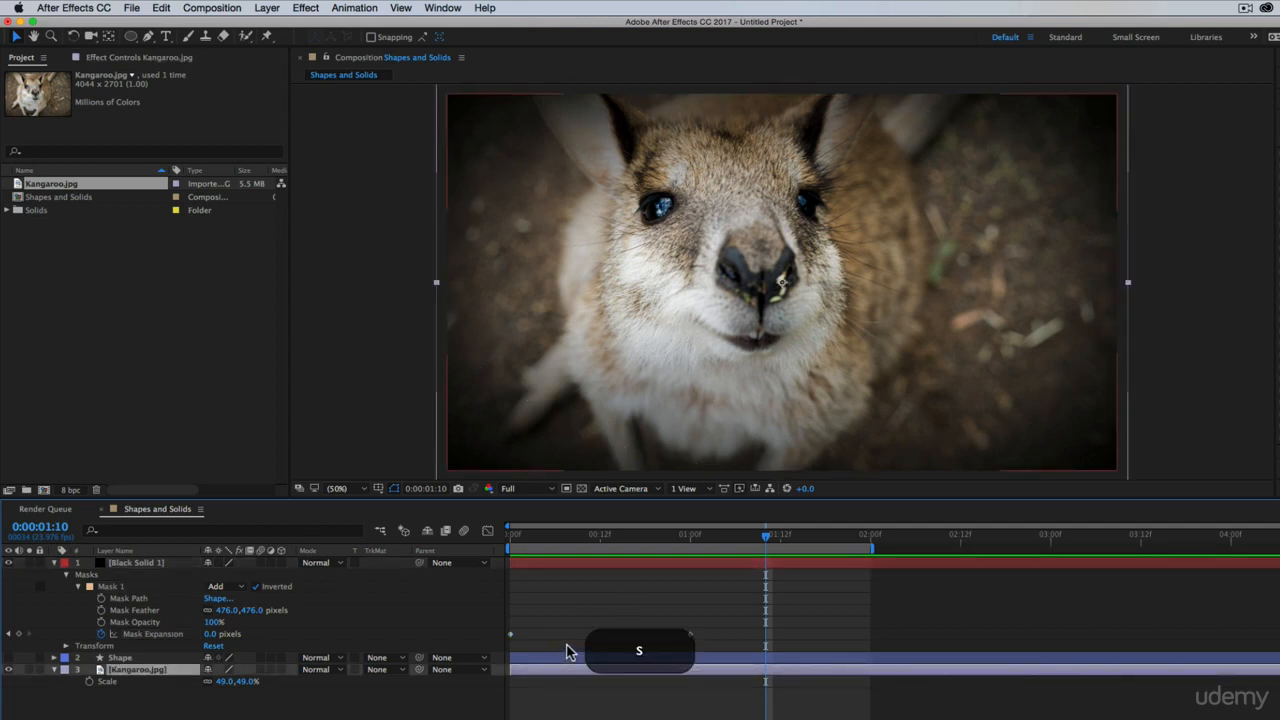
pyautogui.press('s')
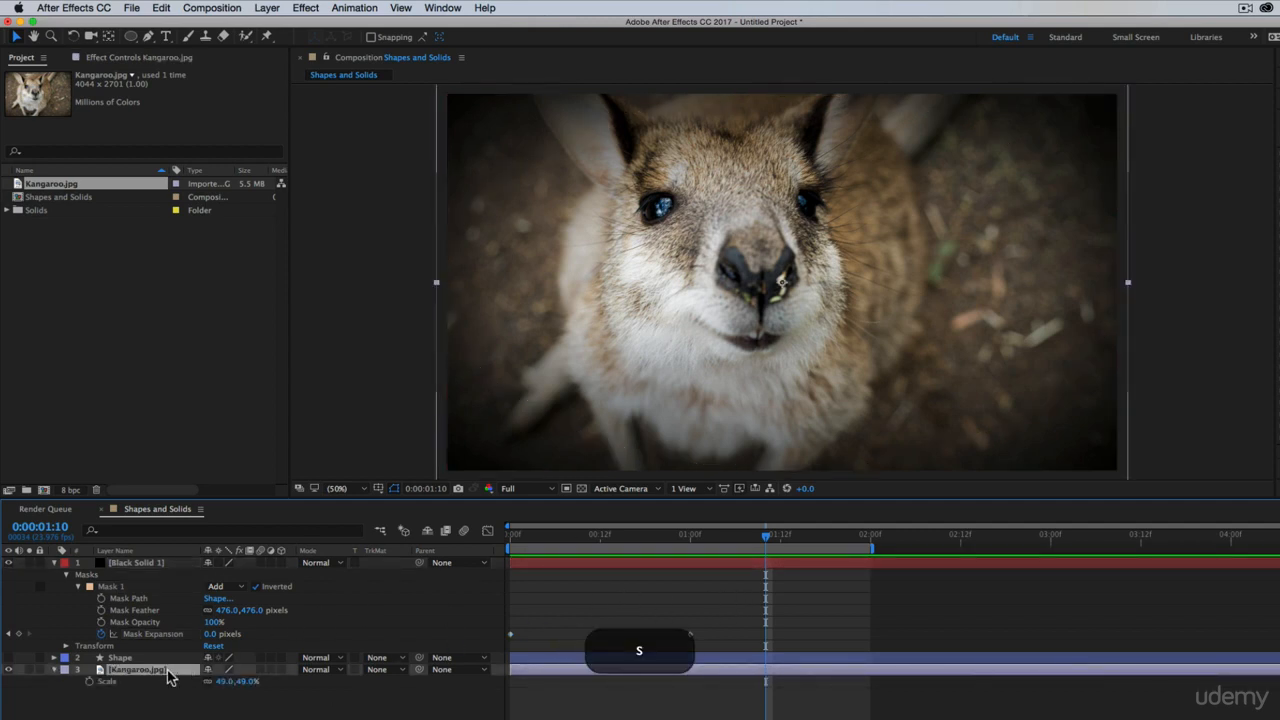
pyautogui.click(89, 681)
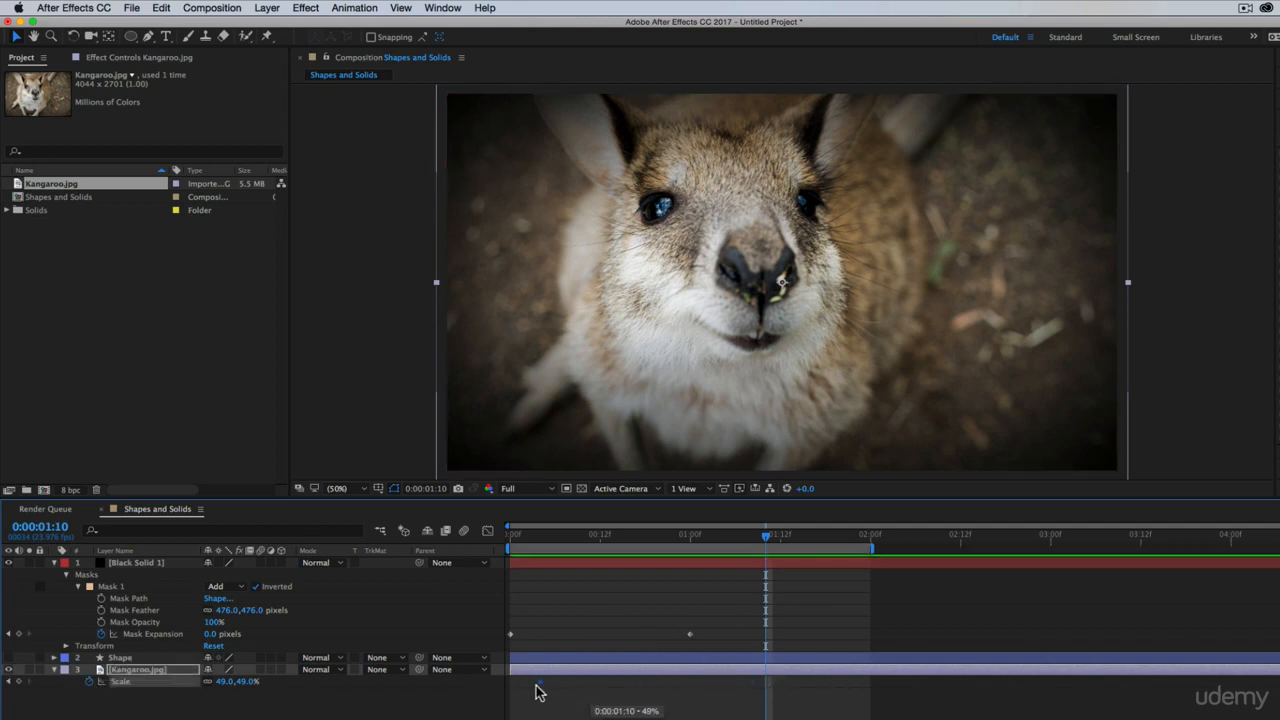
pyautogui.click(245, 682)
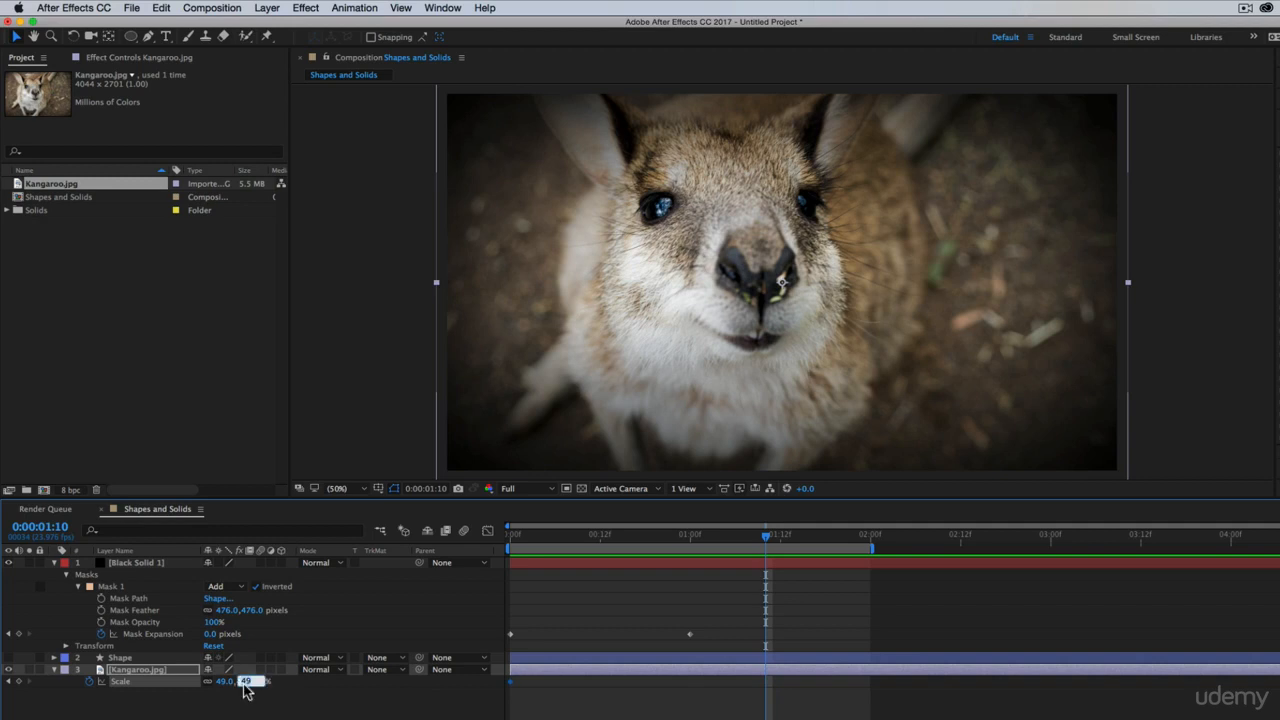
pyautogui.write('53')
pyautogui.press('Return')
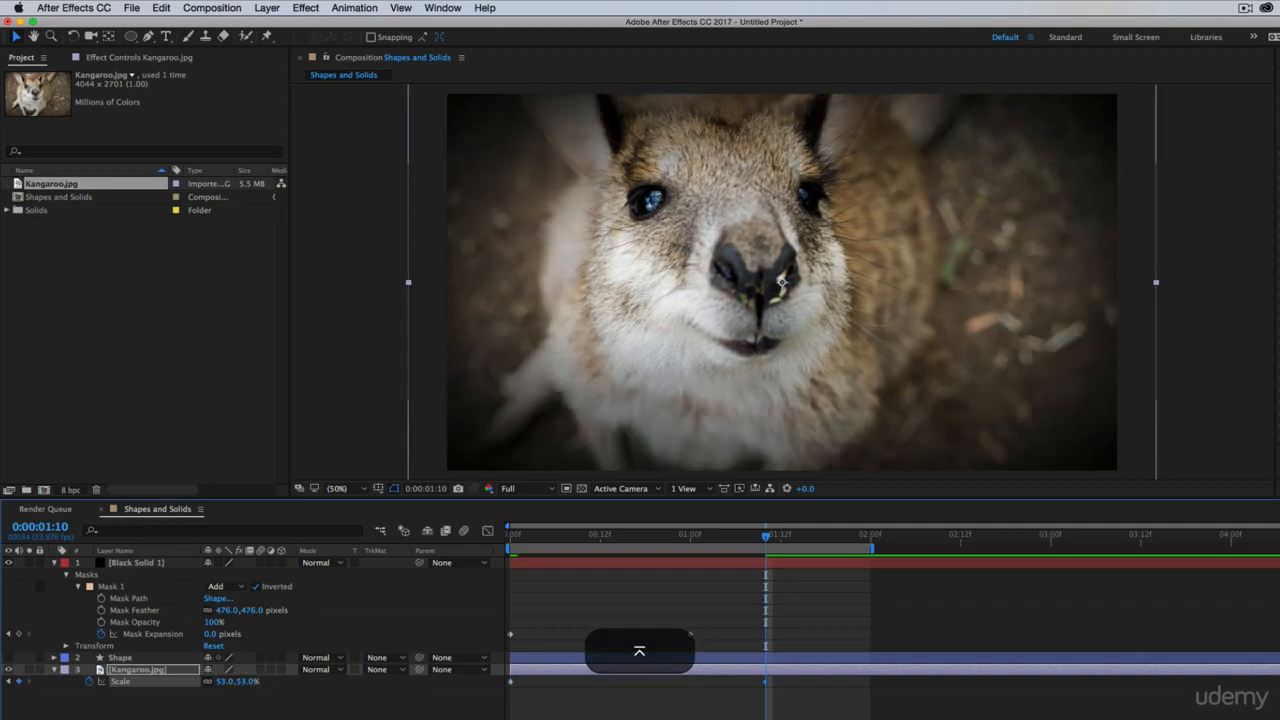
# - Move the 53% Scale keyframe to about 0:00:03:15 to slow the kangaroo zoom, and preview the animation
pyautogui.moveTo(767, 688); pyautogui.dragTo(983, 689)
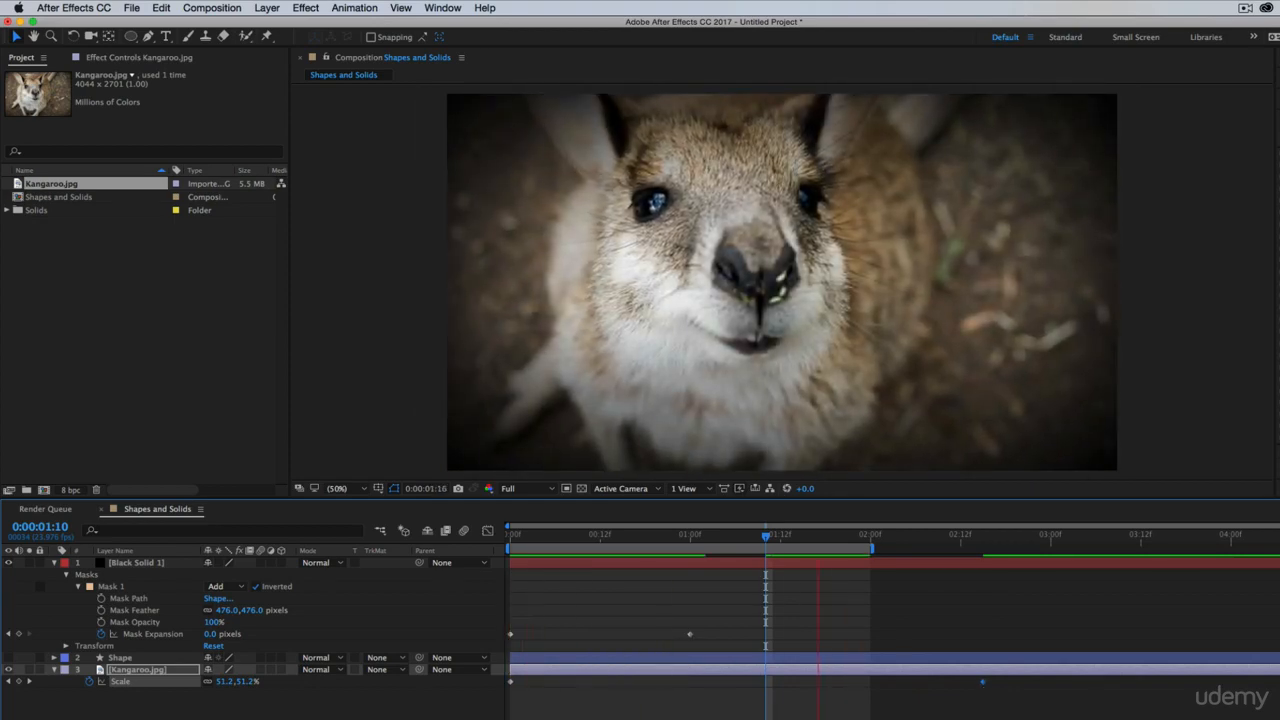
pyautogui.press('space')
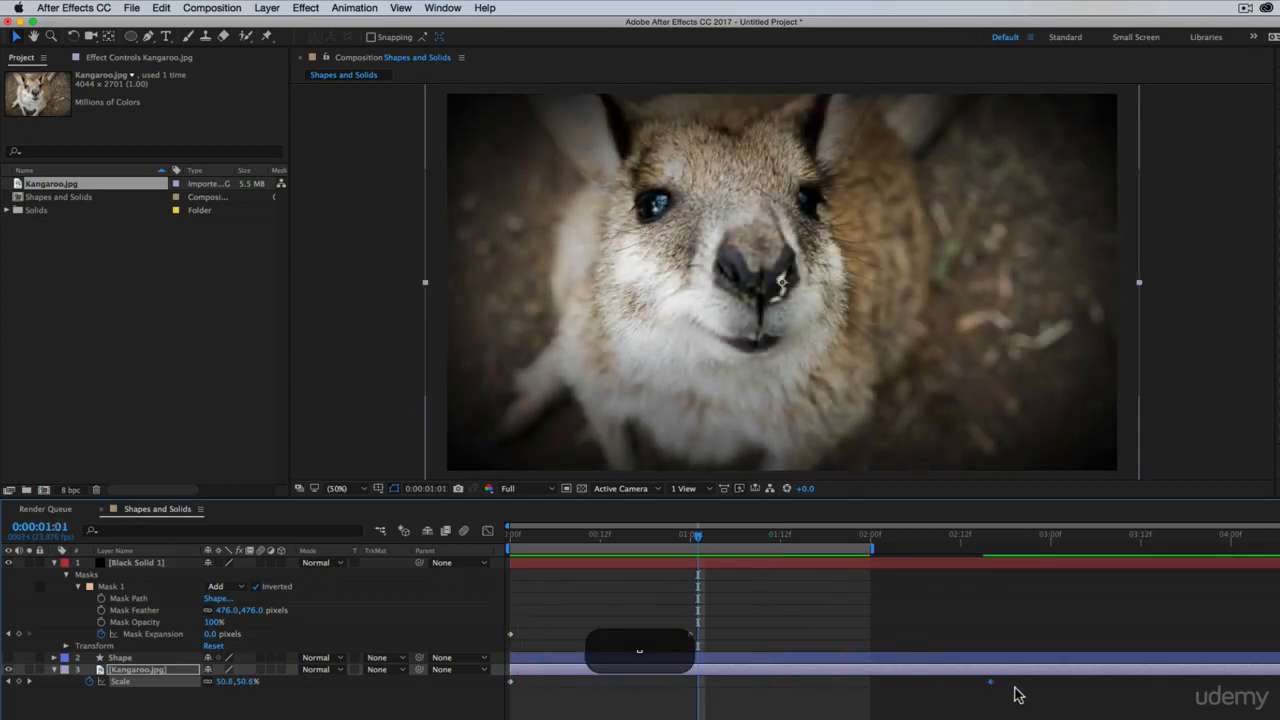
pyautogui.press('space')
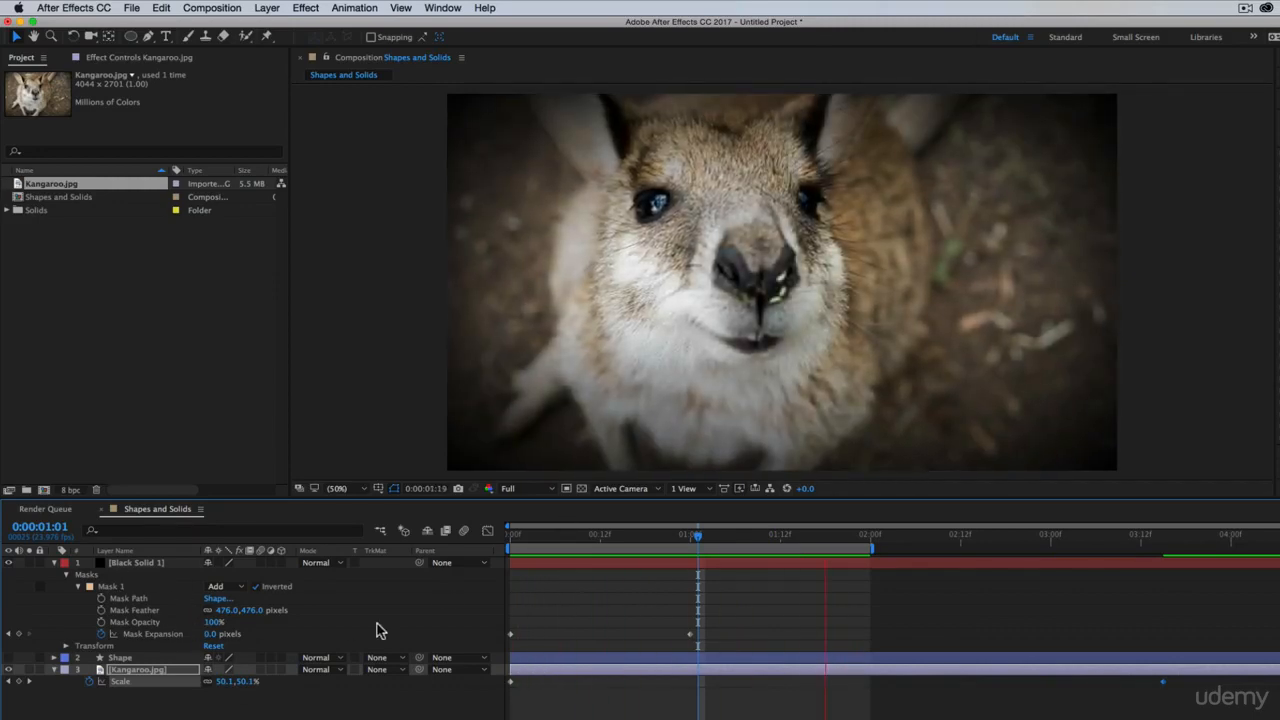
pyautogui.press('space')
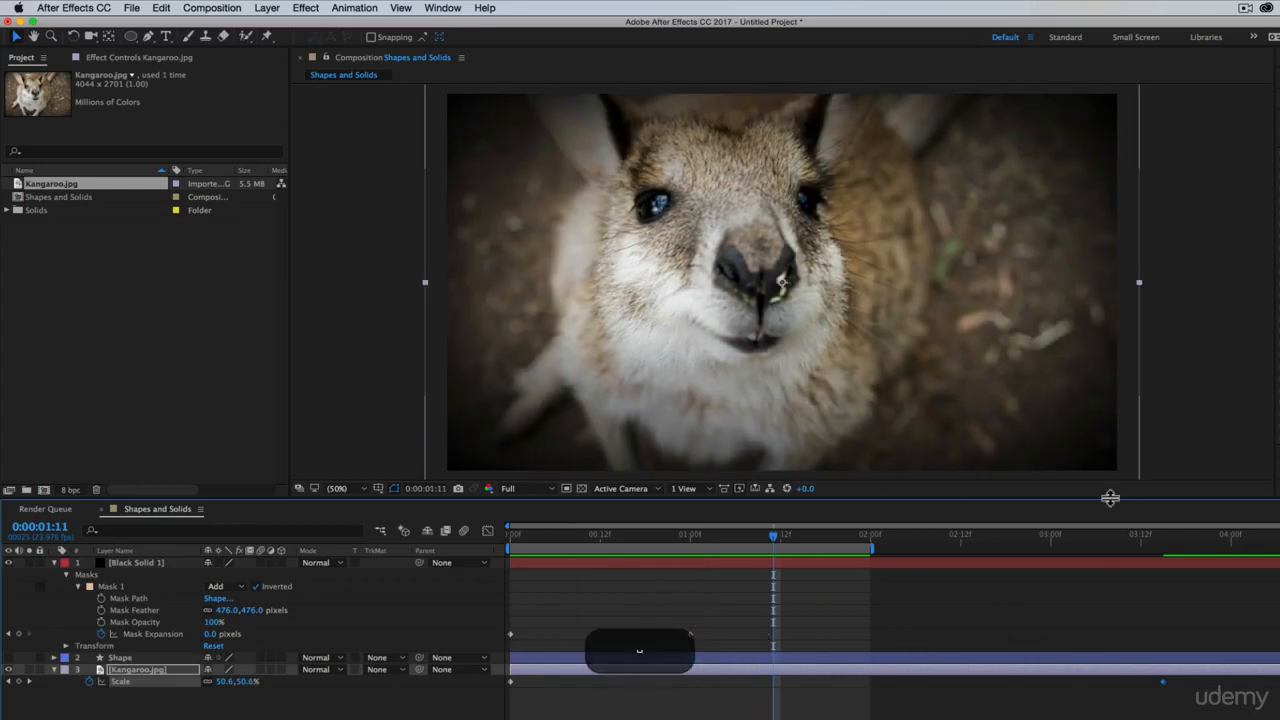